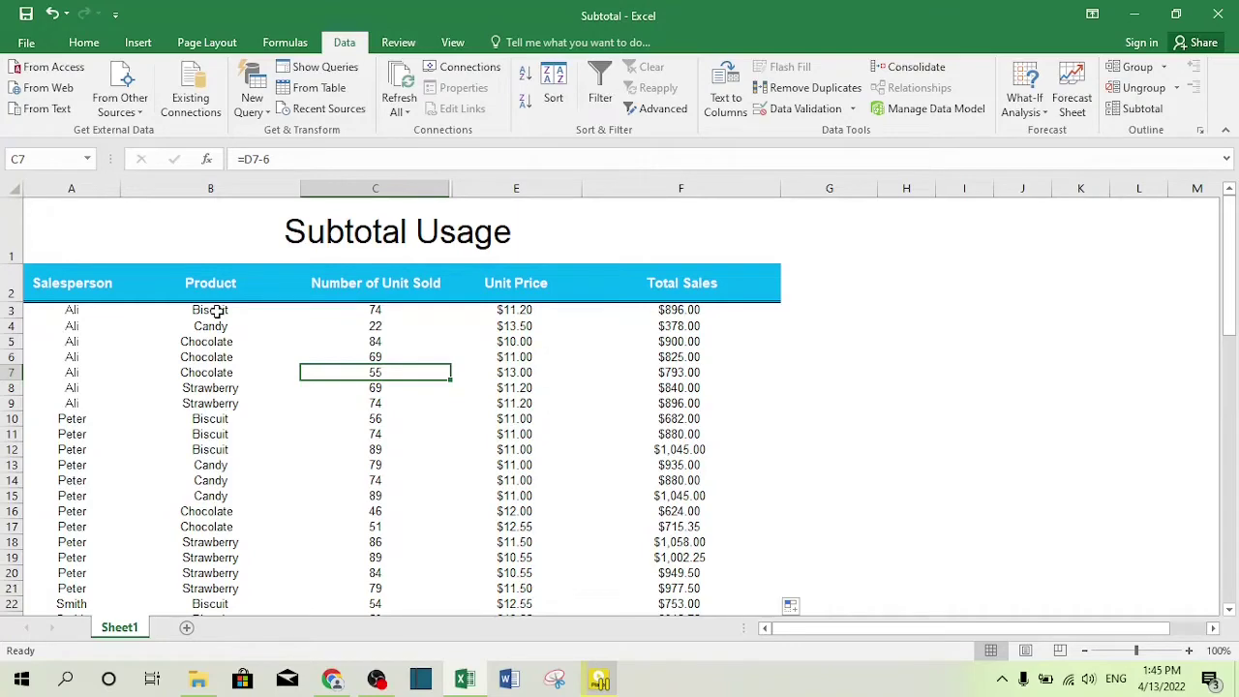
- Review the sales table: Ali's entry, the row 11 Total Sales formula, and the row 12 units and price
{"action": "scroll", "coordinate": [272, 503], "scroll_direction": "down", "scroll_amount": 1}
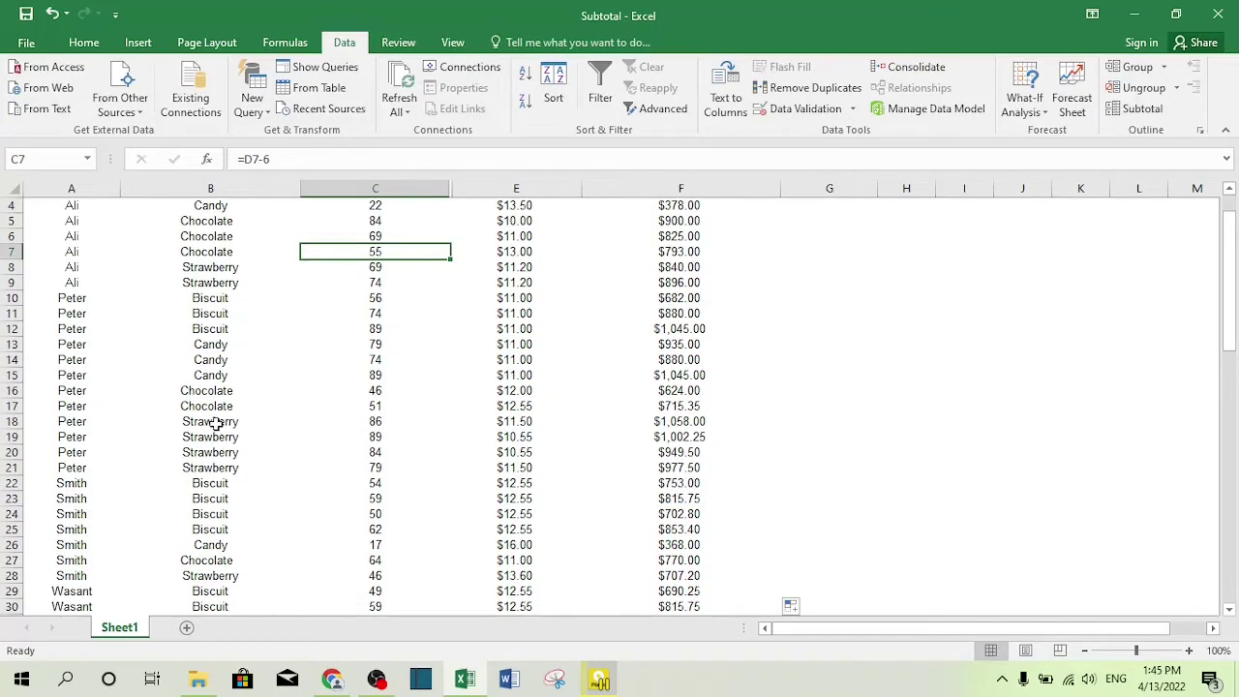
{"action": "scroll", "coordinate": [227, 483], "scroll_direction": "down", "scroll_amount": 2}
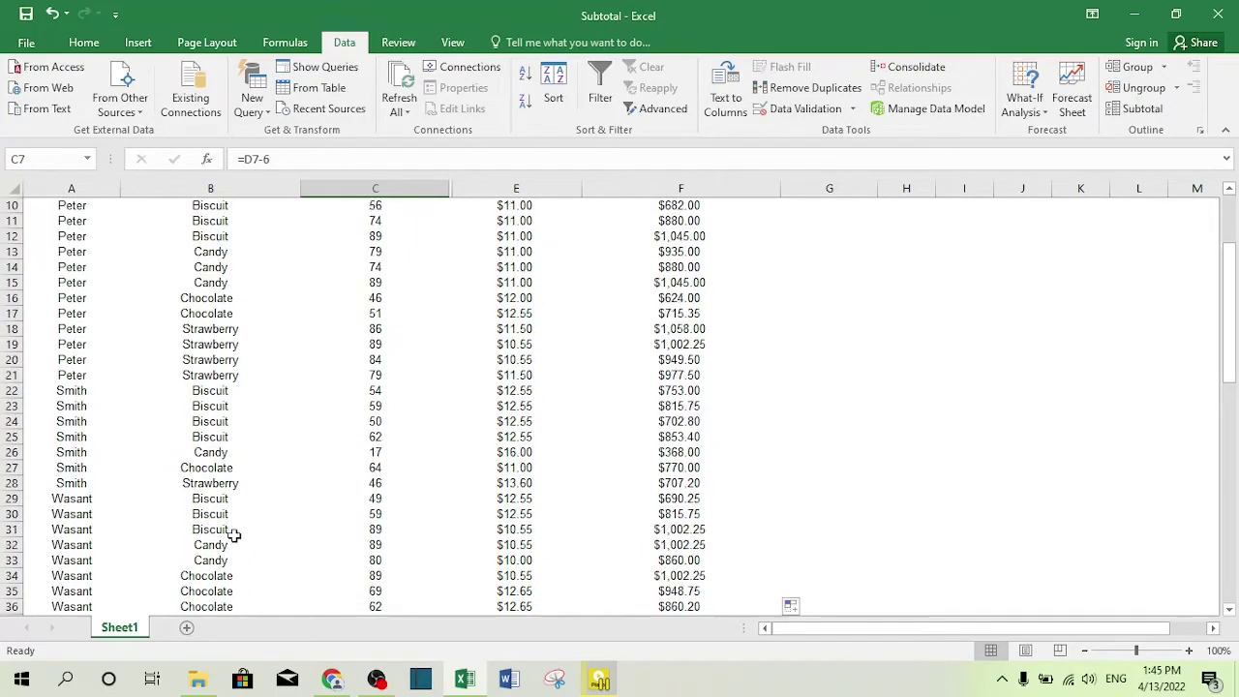
{"action": "scroll", "coordinate": [220, 513], "scroll_direction": "up", "scroll_amount": 3}
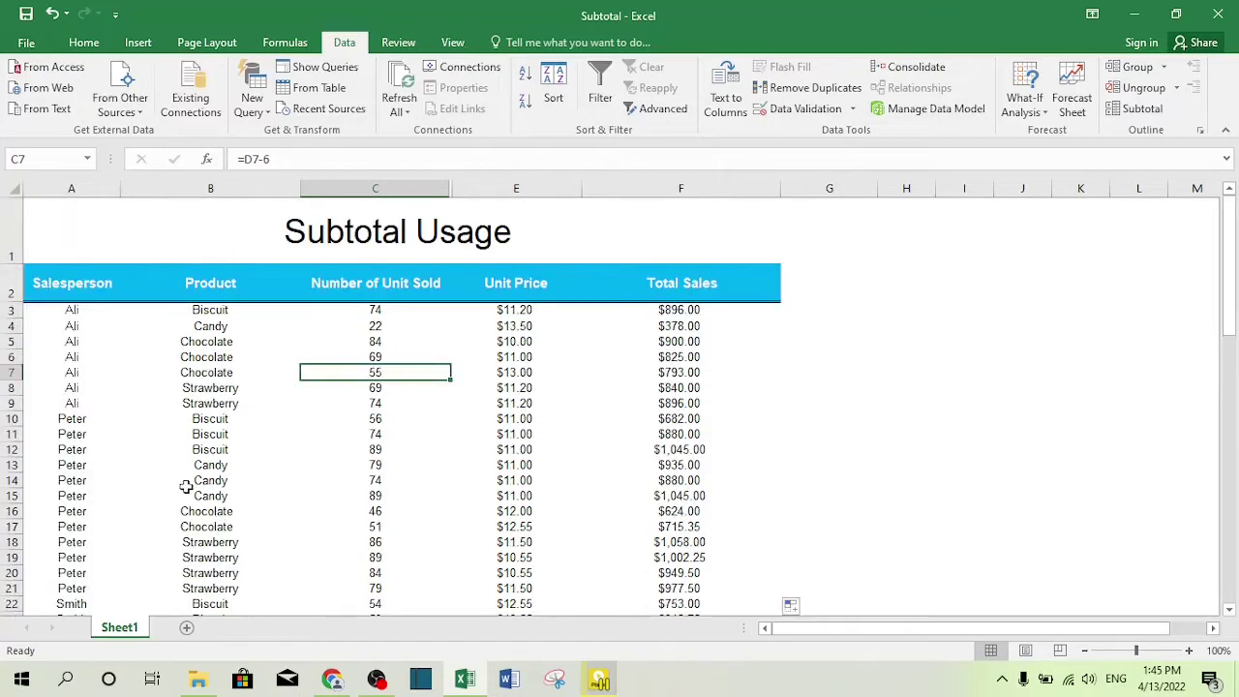
{"action": "left_click", "coordinate": [77, 310]}
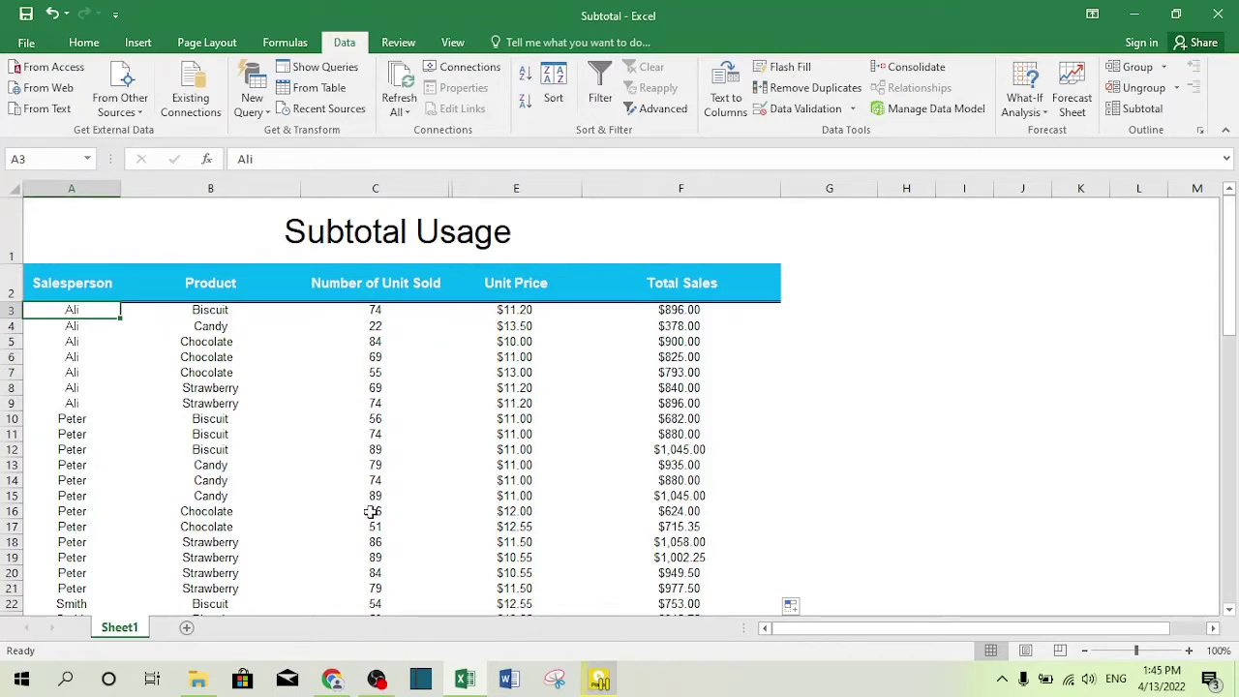
{"action": "left_click", "coordinate": [428, 434]}
{"action": "key", "text": "Right"}
{"action": "key", "text": "Right"}
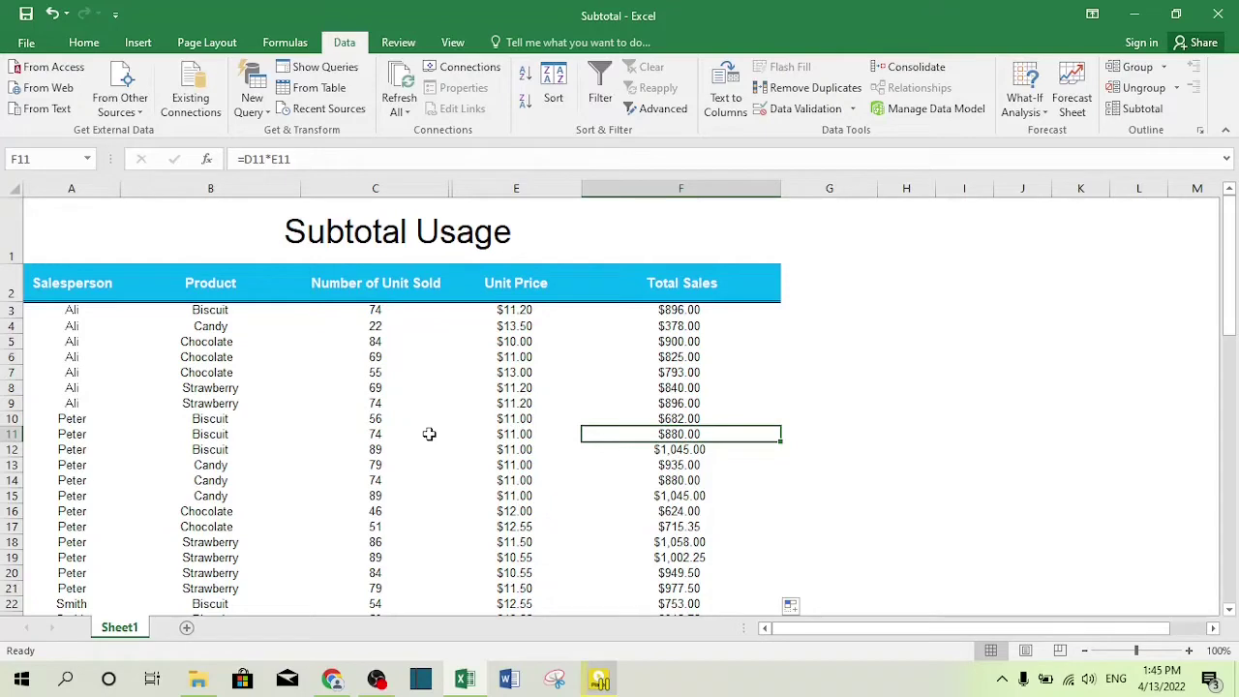
{"action": "left_click", "coordinate": [358, 451]}
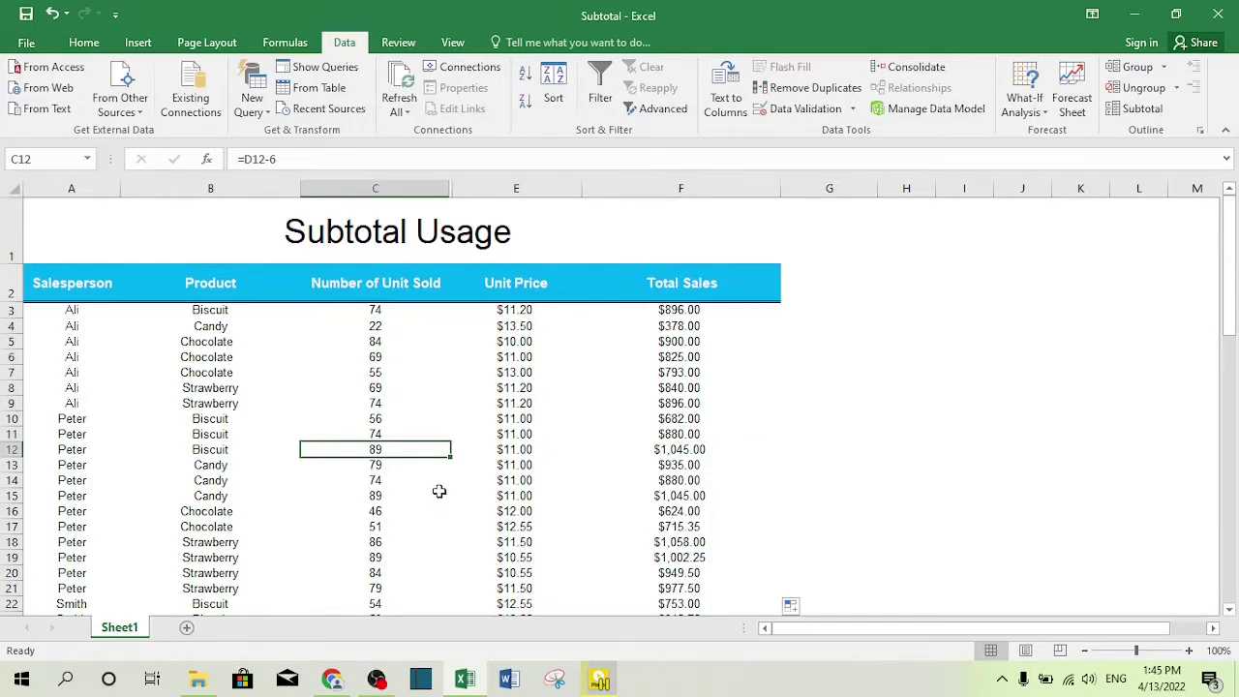
{"action": "left_click", "coordinate": [566, 448]}
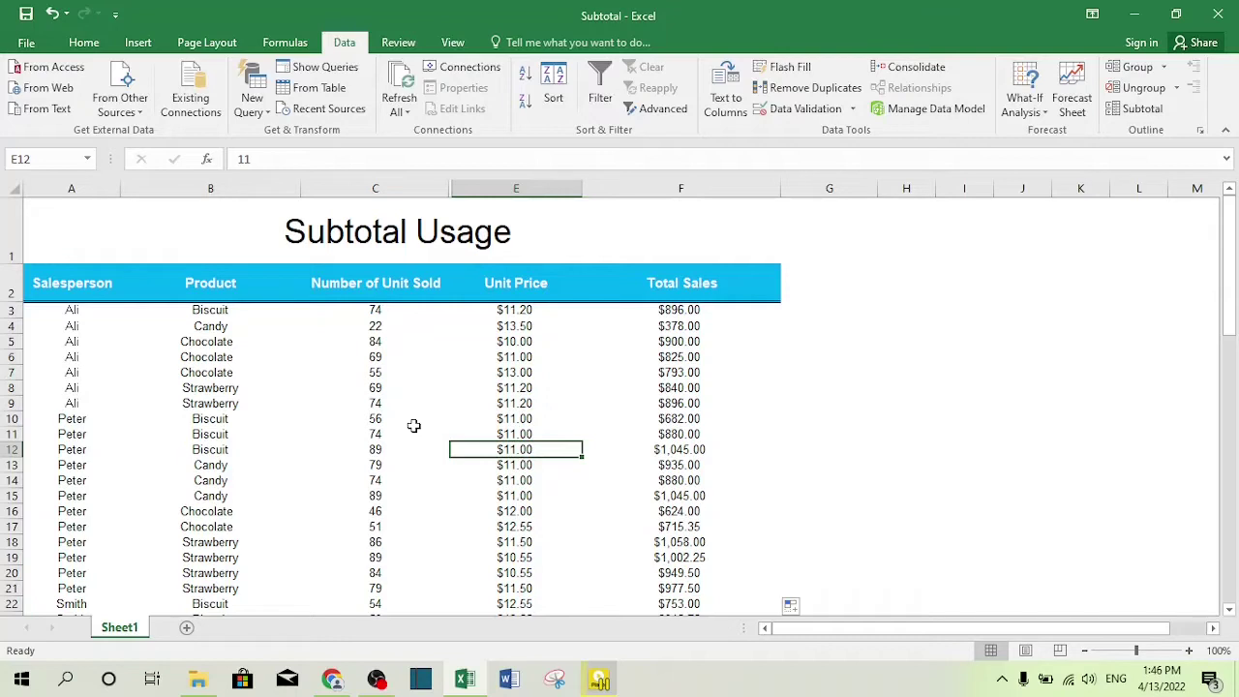
- Sort the table A to Z by Product so Biscuit rows precede Candy
{"action": "left_click", "coordinate": [218, 385]}
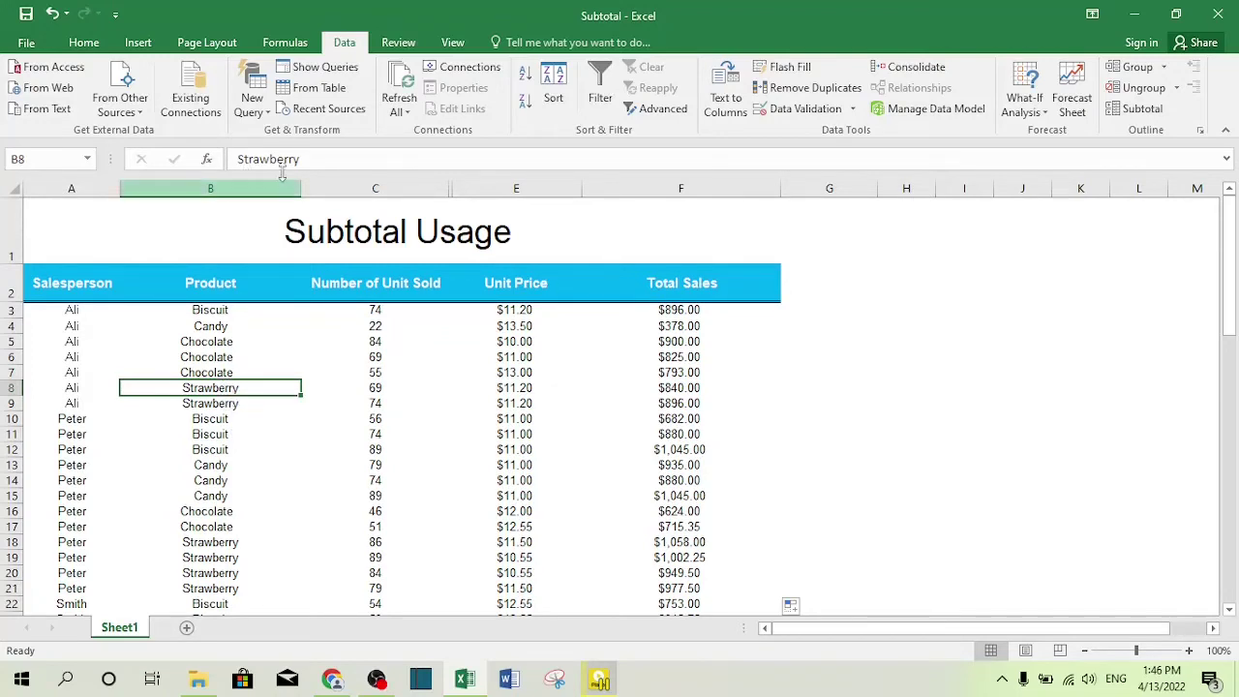
{"action": "left_click", "coordinate": [85, 44]}
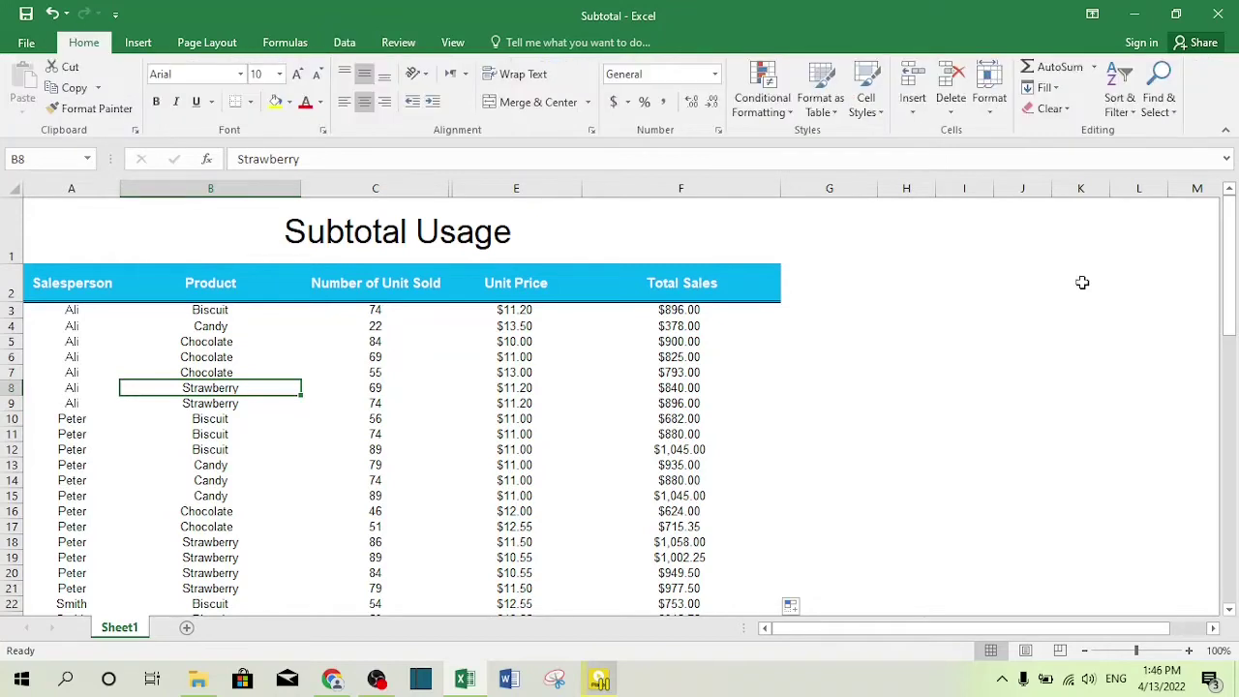
{"action": "left_click", "coordinate": [1128, 110]}
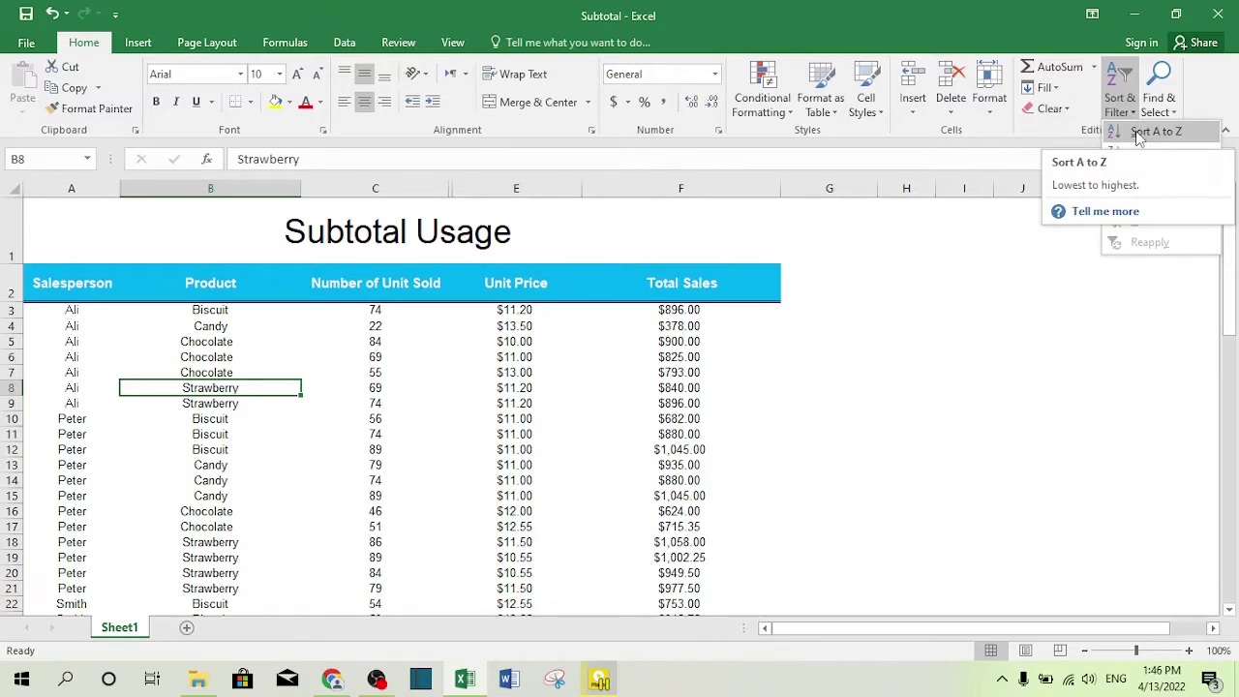
{"action": "left_click", "coordinate": [1138, 136]}
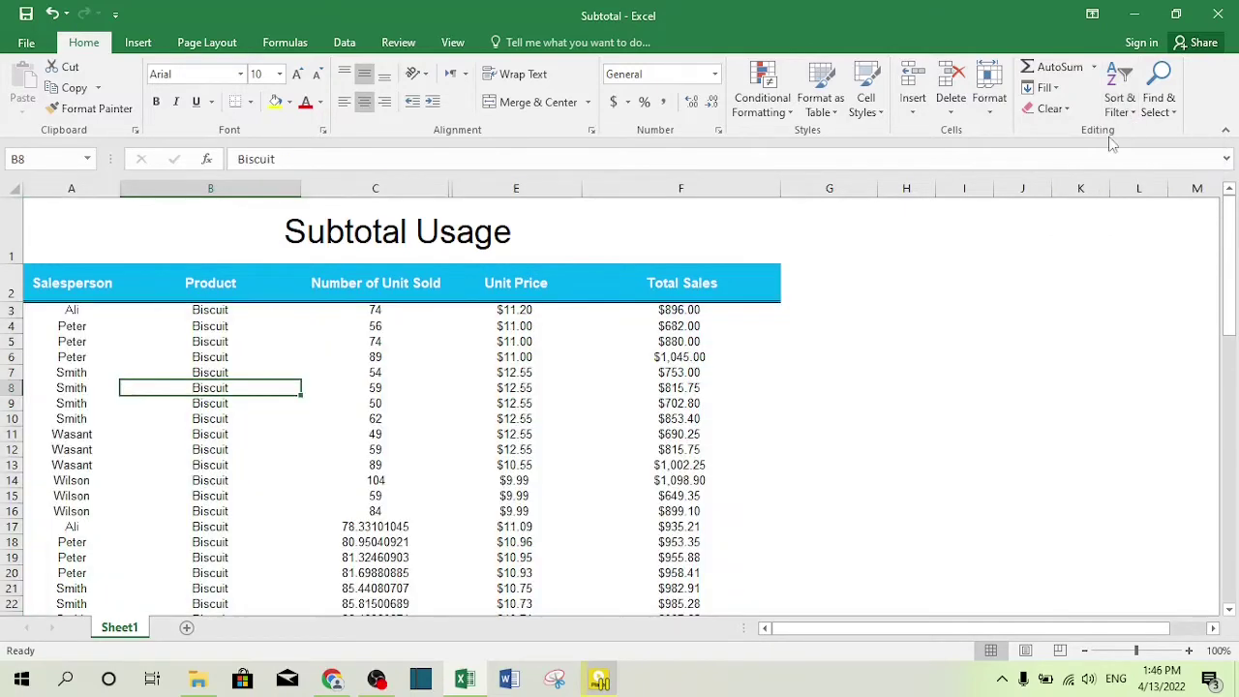
{"action": "left_click", "coordinate": [244, 451]}
{"action": "scroll", "coordinate": [315, 461], "scroll_direction": "down", "scroll_amount": 2}
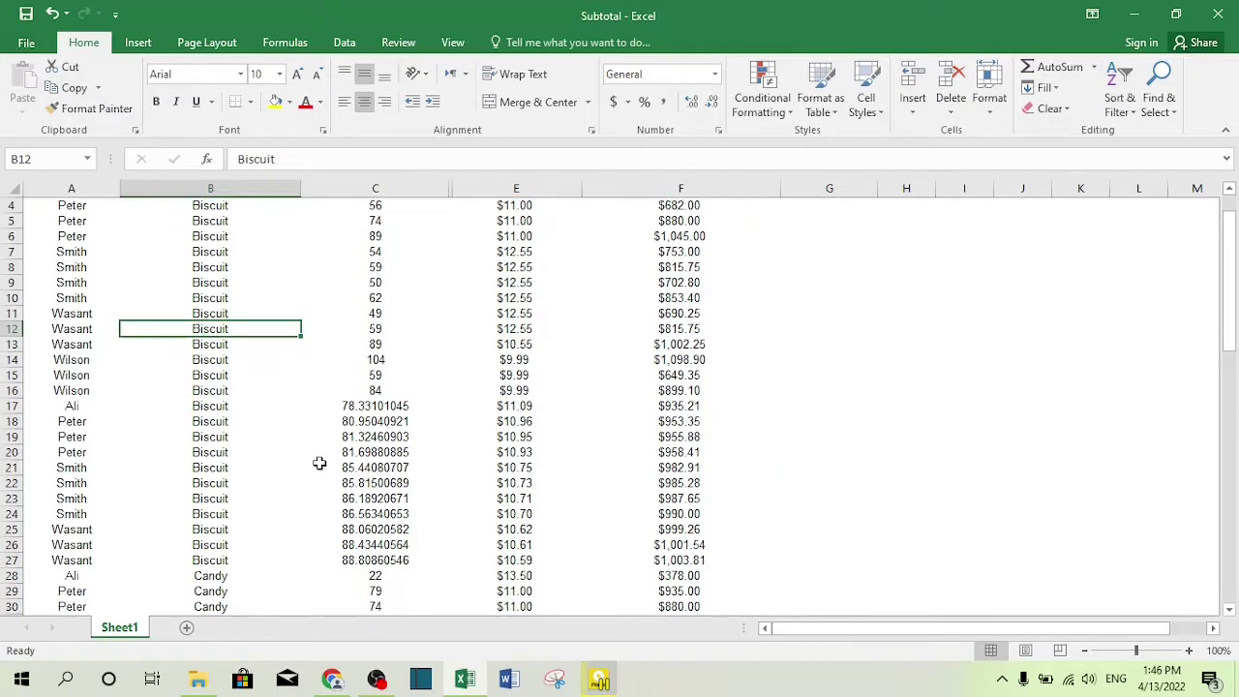
{"action": "scroll", "coordinate": [319, 463], "scroll_direction": "up", "scroll_amount": 2}
{"action": "scroll", "coordinate": [319, 463], "scroll_direction": "down", "scroll_amount": 4}
{"action": "scroll", "coordinate": [320, 463], "scroll_direction": "up", "scroll_amount": 4}
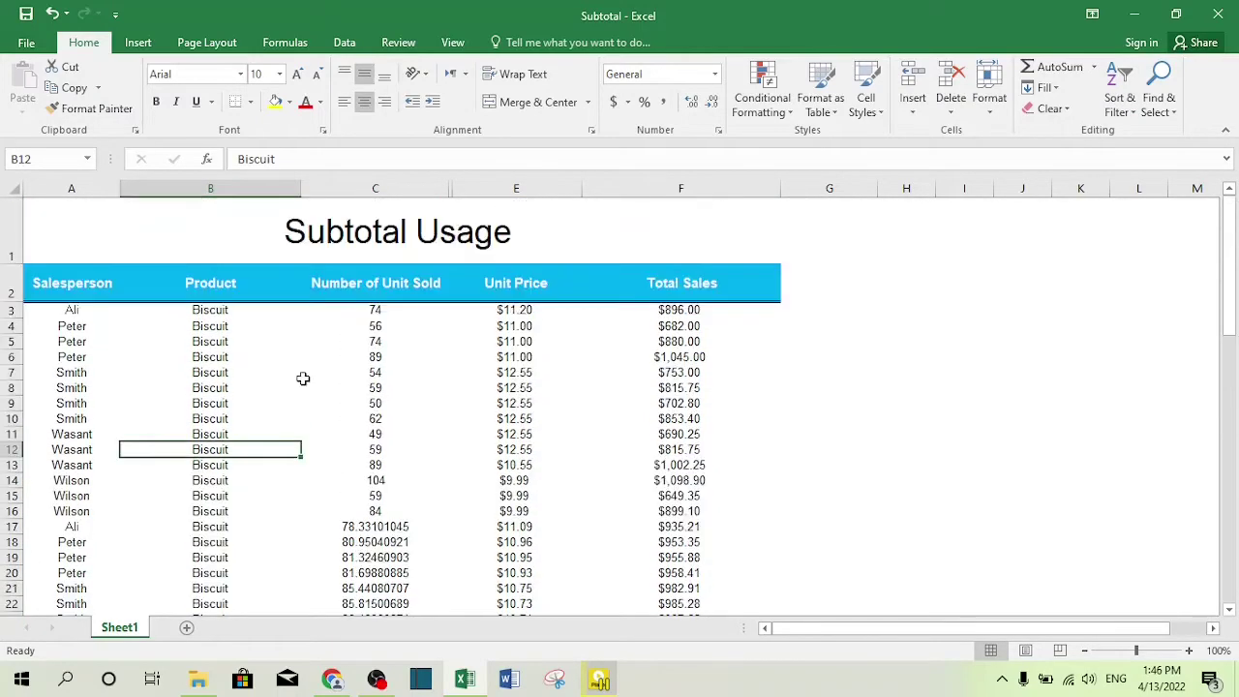
- Insert subtotals grouped by Product that sum the Total Sales column
{"action": "left_click", "coordinate": [345, 42]}
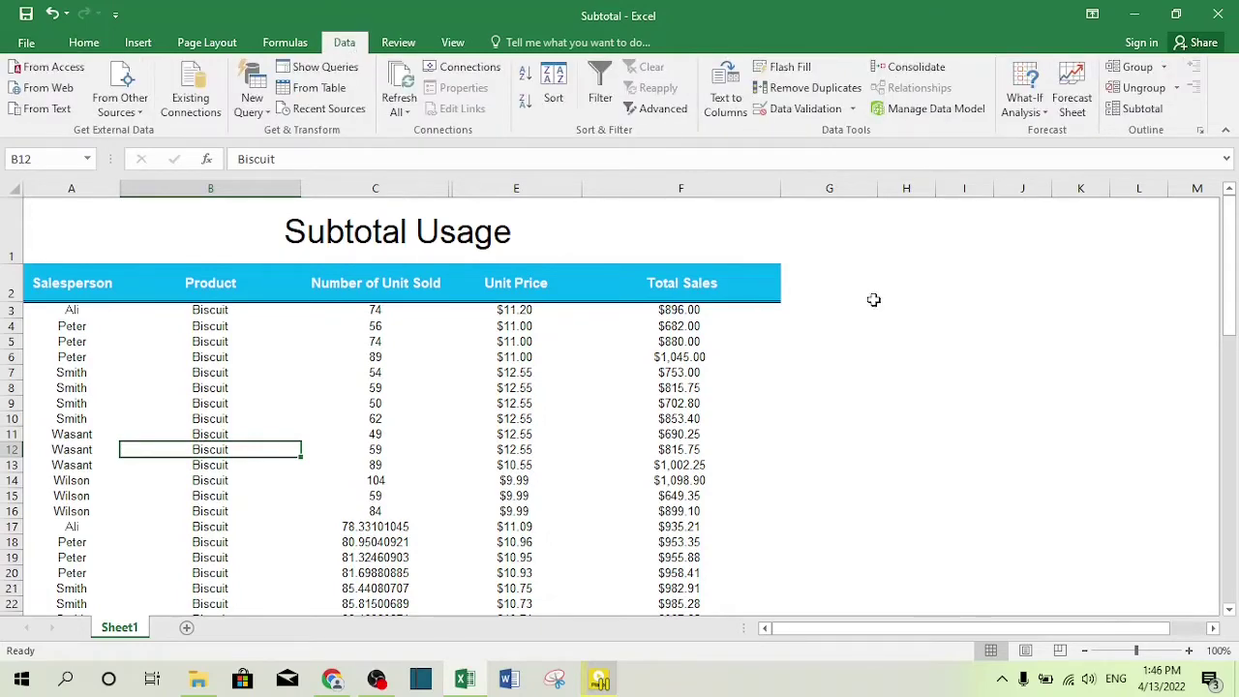
{"action": "left_click", "coordinate": [1143, 110]}
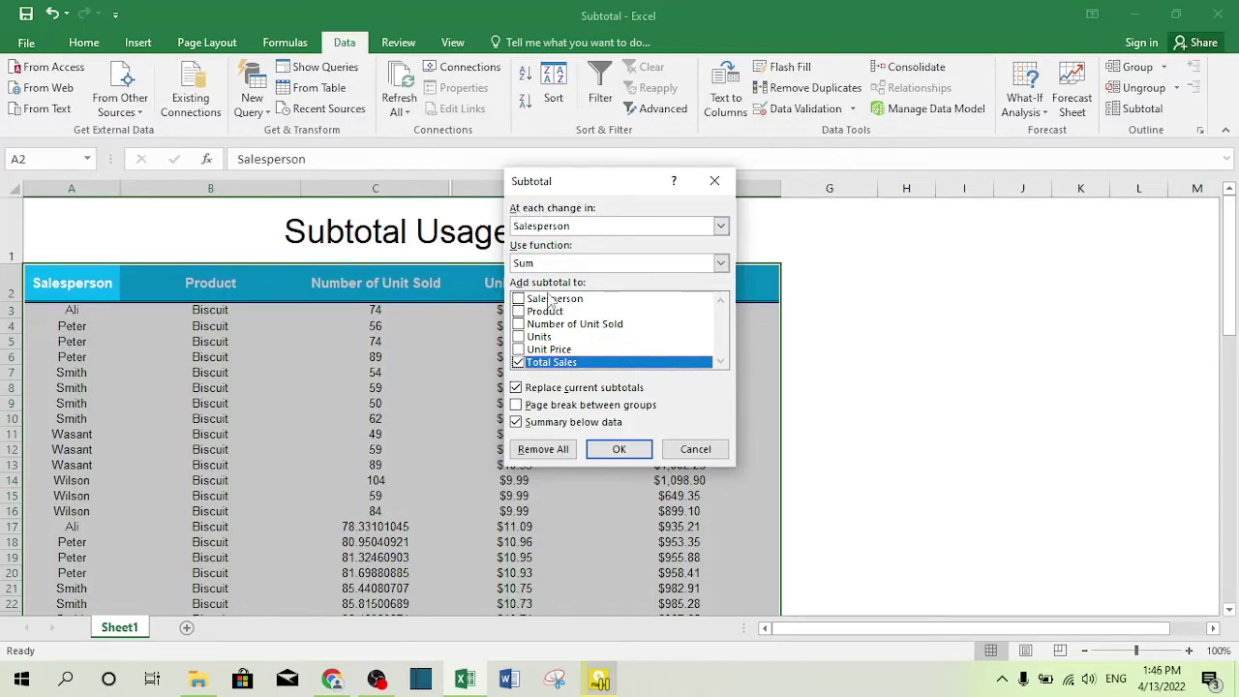
{"action": "left_click", "coordinate": [564, 225]}
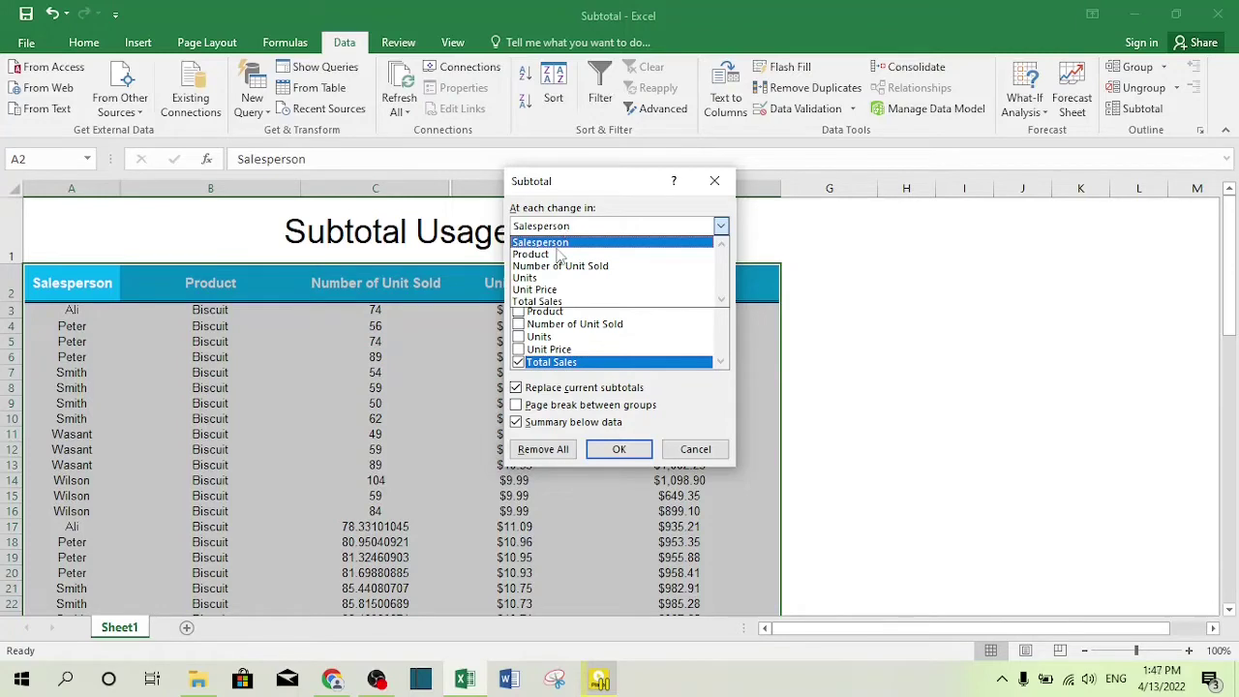
{"action": "left_click", "coordinate": [560, 254]}
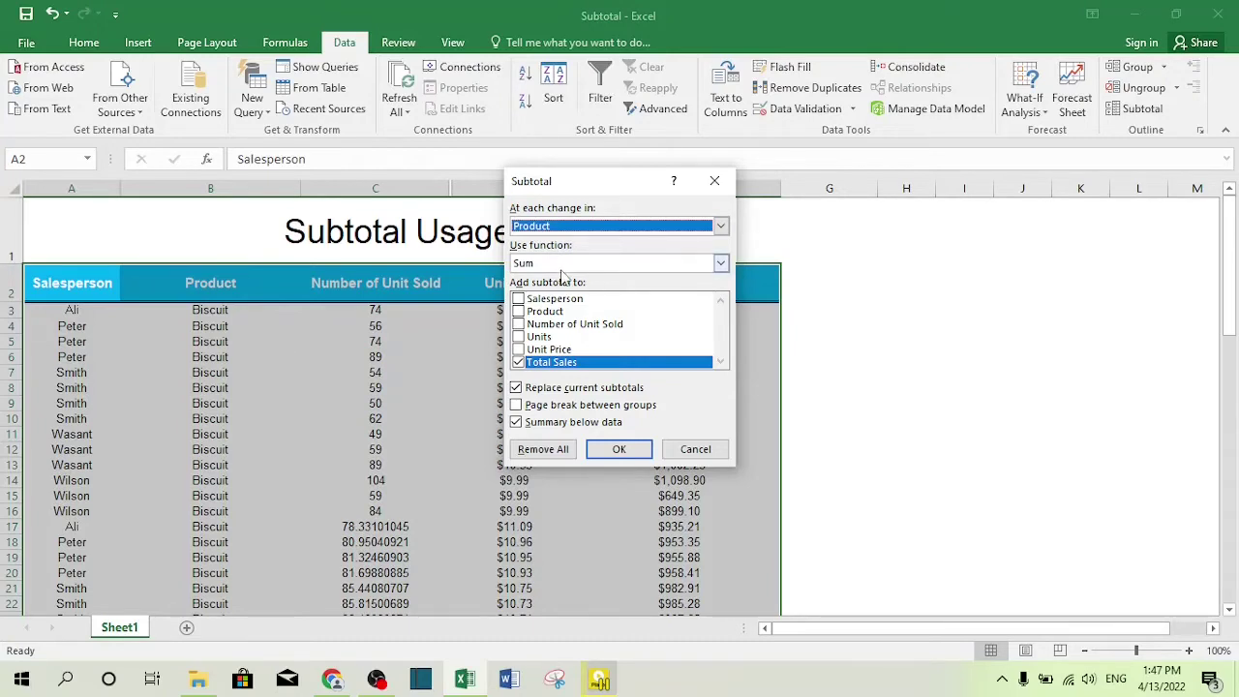
{"action": "left_click", "coordinate": [619, 449]}
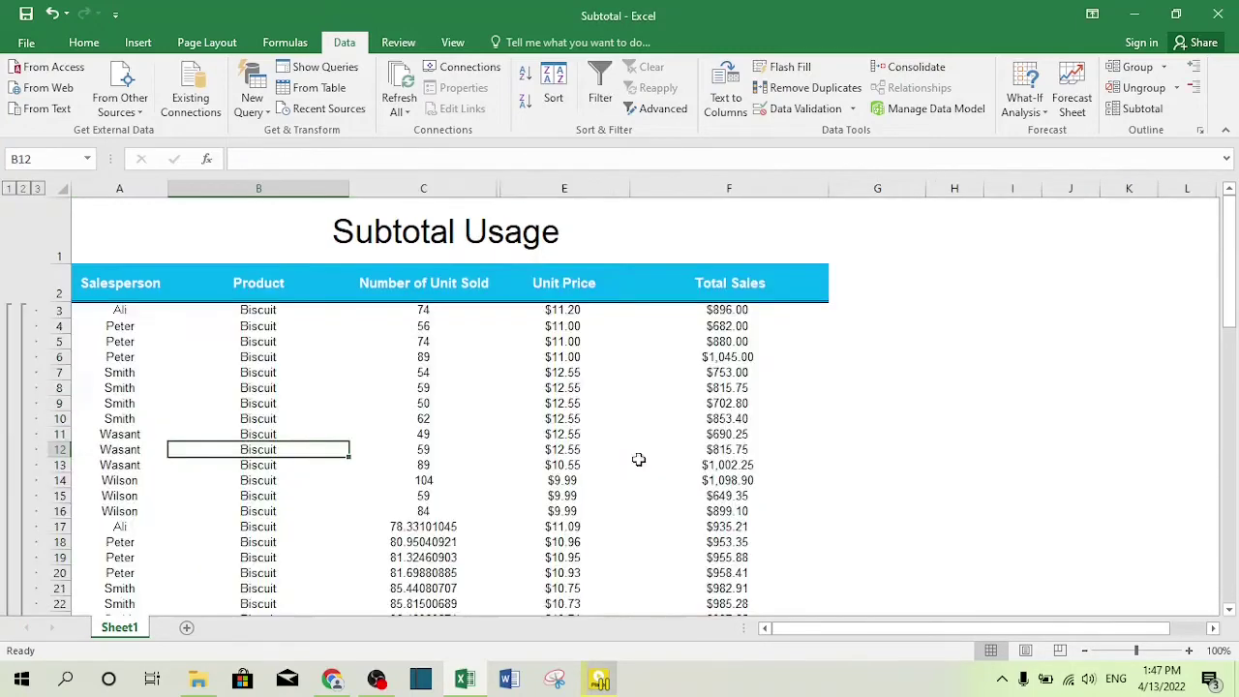
{"action": "scroll", "coordinate": [707, 520], "scroll_direction": "down", "scroll_amount": 3}
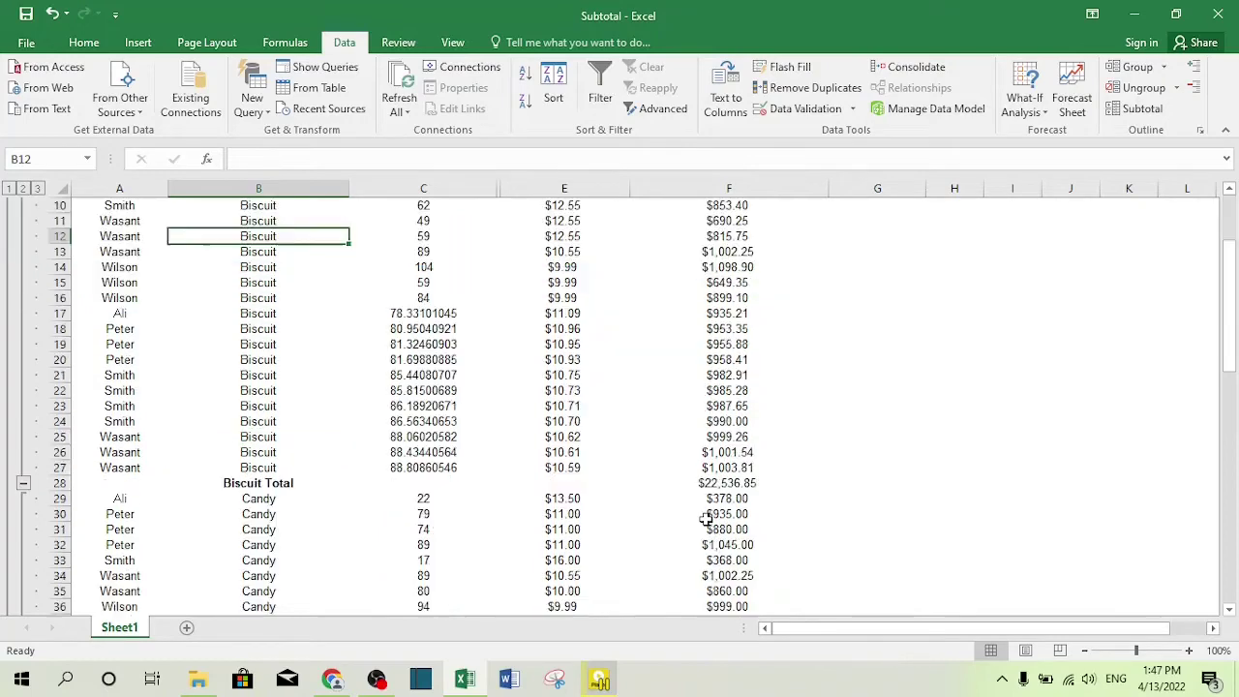
{"action": "scroll", "coordinate": [662, 510], "scroll_direction": "up", "scroll_amount": 3}
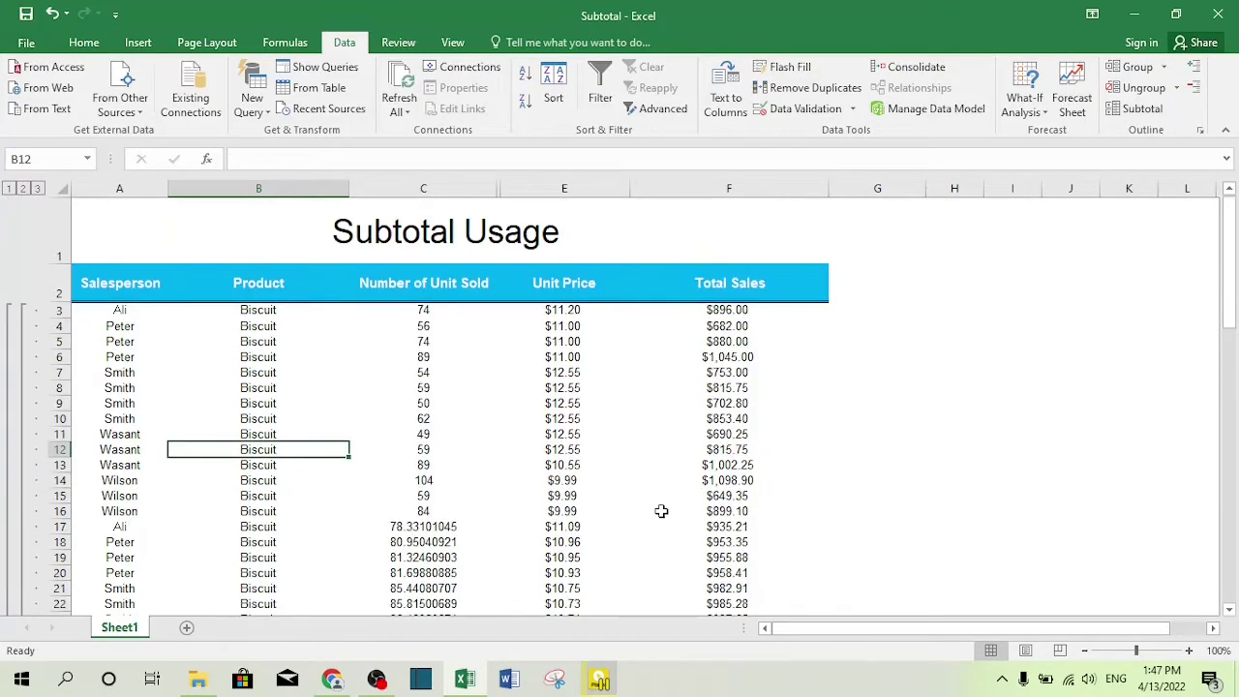
{"action": "scroll", "coordinate": [661, 510], "scroll_direction": "down", "scroll_amount": 2}
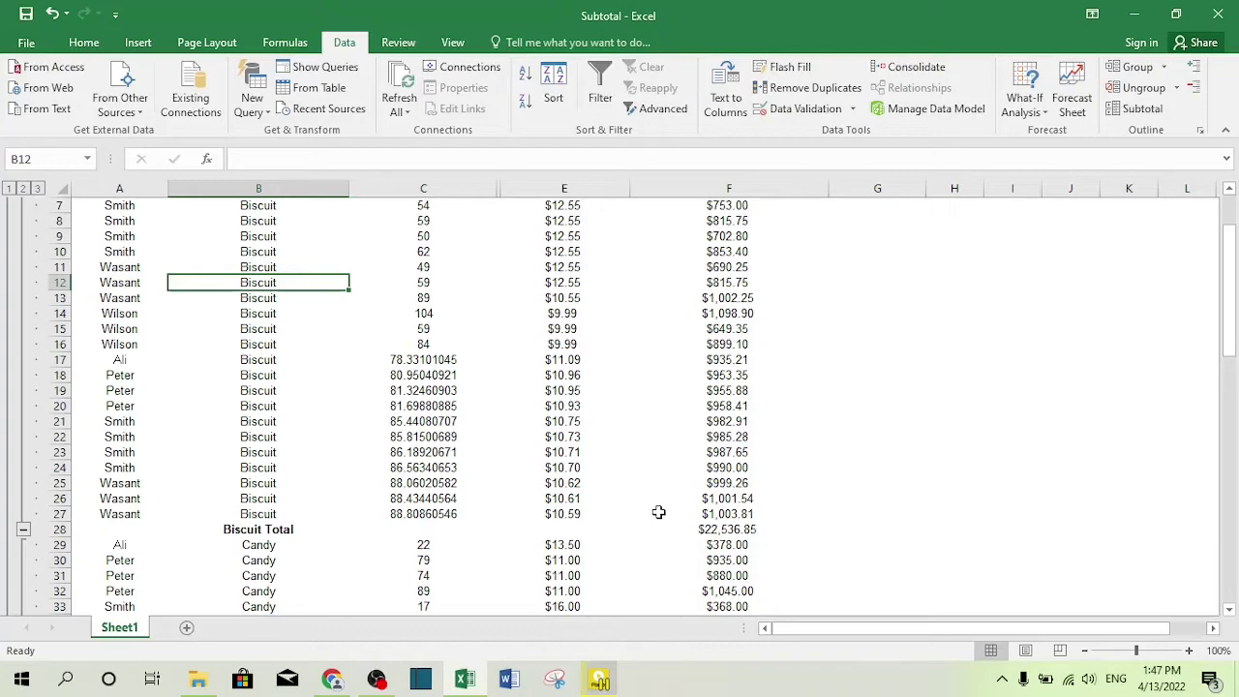
{"action": "scroll", "coordinate": [658, 512], "scroll_direction": "down", "scroll_amount": 2}
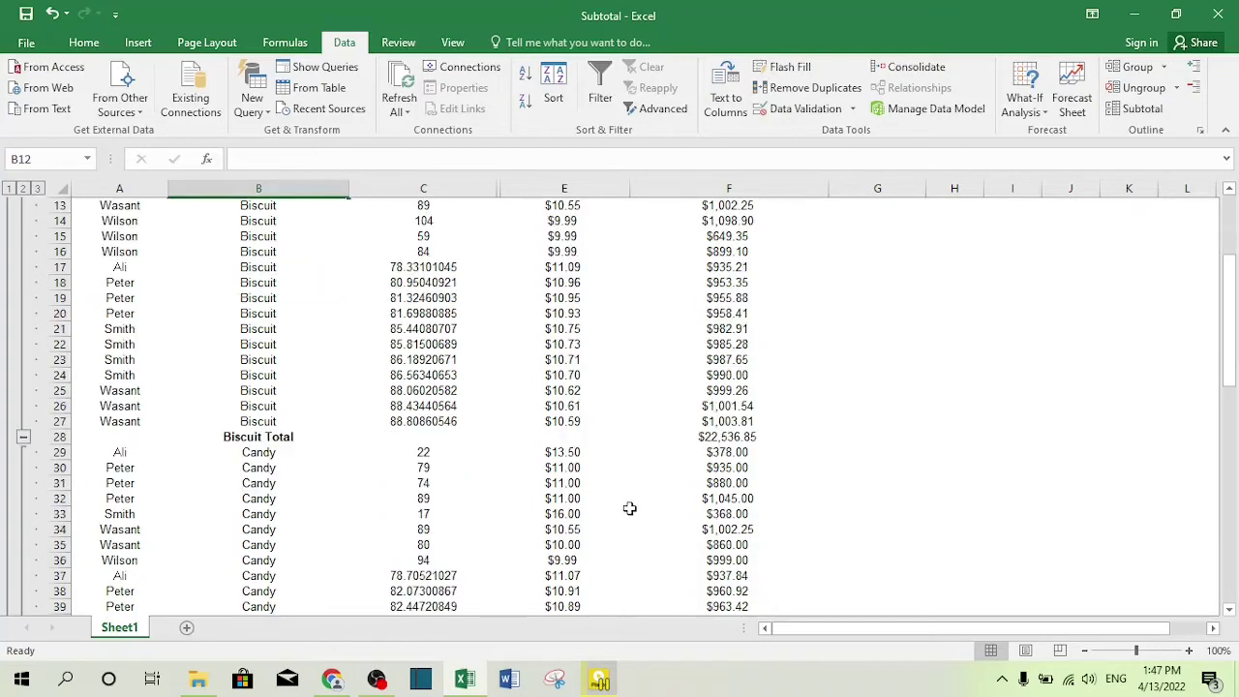
{"action": "scroll", "coordinate": [531, 500], "scroll_direction": "up", "scroll_amount": 4}
{"action": "scroll", "coordinate": [531, 501], "scroll_direction": "down", "scroll_amount": 2}
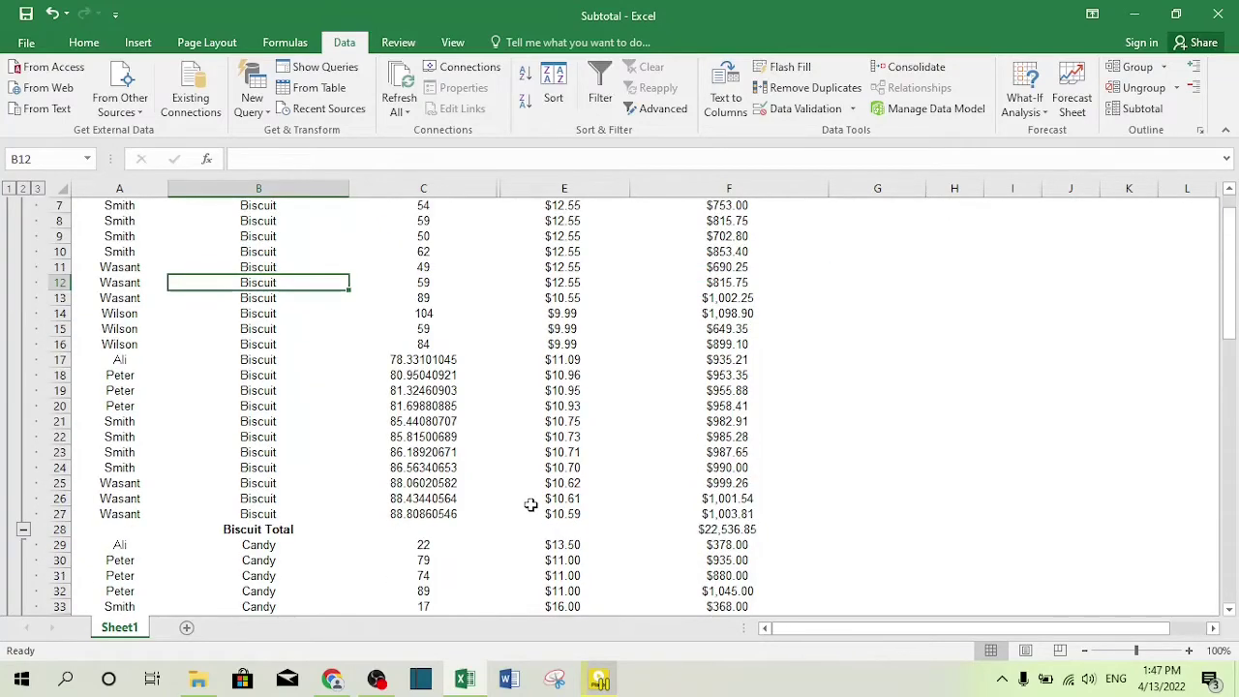
{"action": "scroll", "coordinate": [254, 510], "scroll_direction": "down", "scroll_amount": 1}
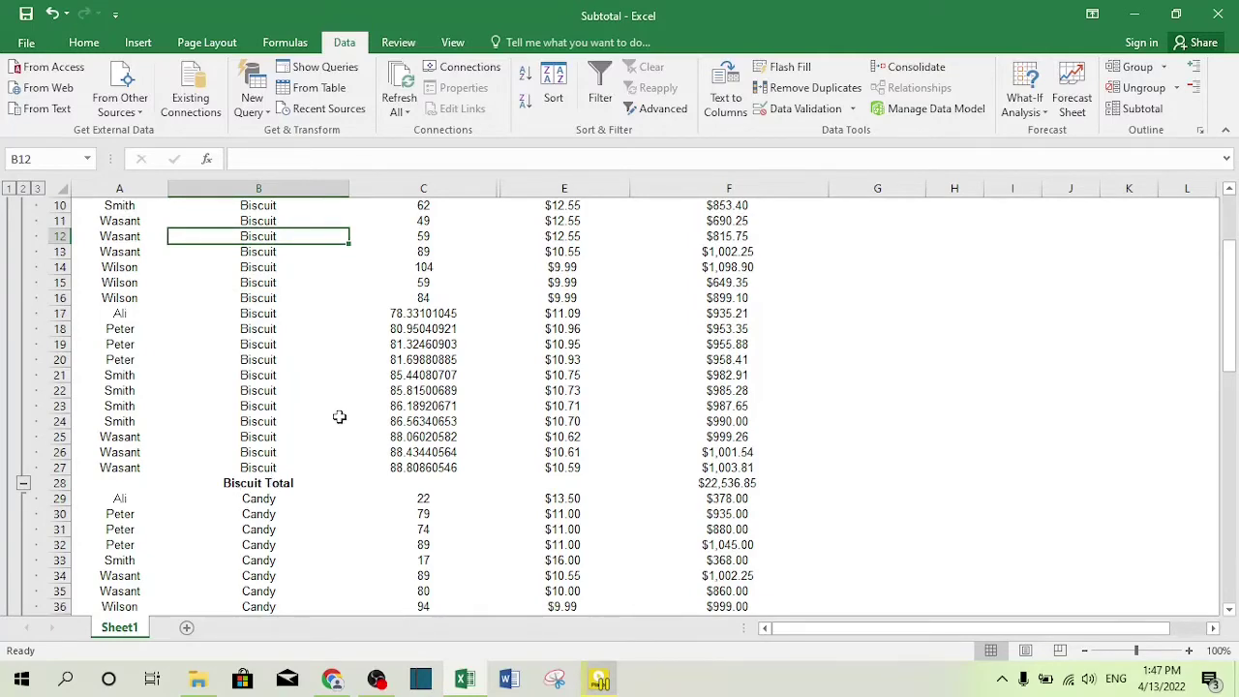
{"action": "scroll", "coordinate": [272, 306], "scroll_direction": "up", "scroll_amount": 3}
{"action": "scroll", "coordinate": [278, 489], "scroll_direction": "down", "scroll_amount": 2}
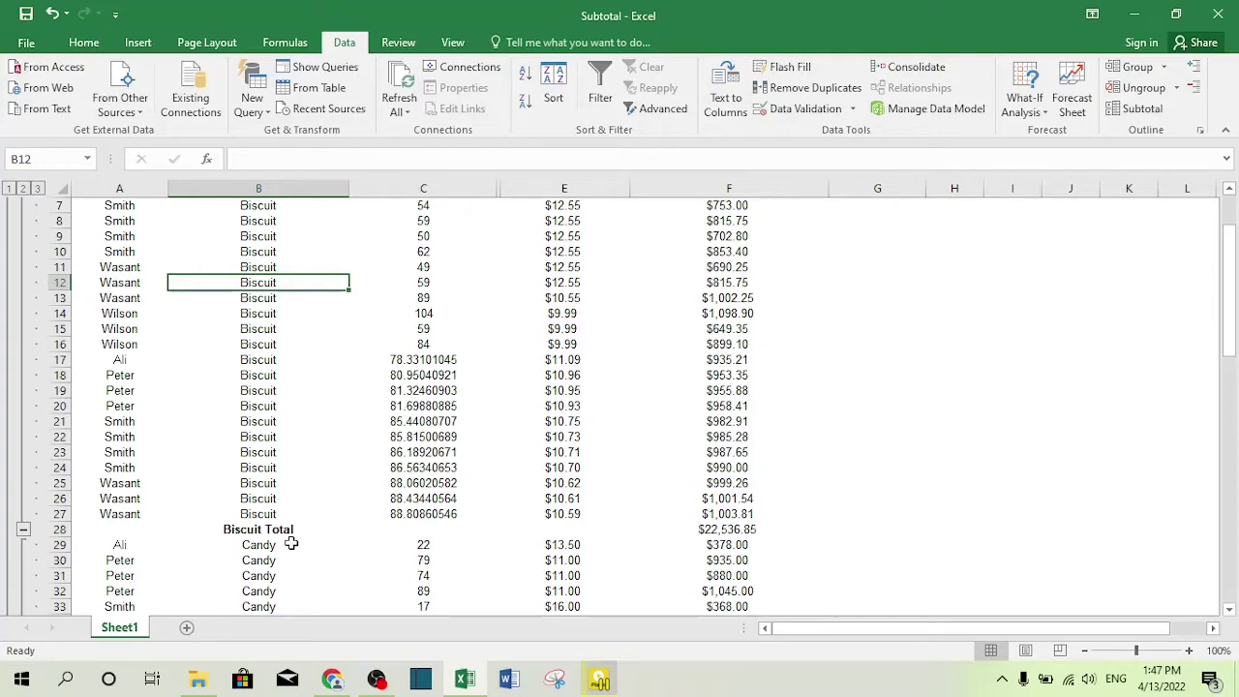
{"action": "scroll", "coordinate": [300, 530], "scroll_direction": "down", "scroll_amount": 3}
{"action": "scroll", "coordinate": [303, 528], "scroll_direction": "down", "scroll_amount": 4}
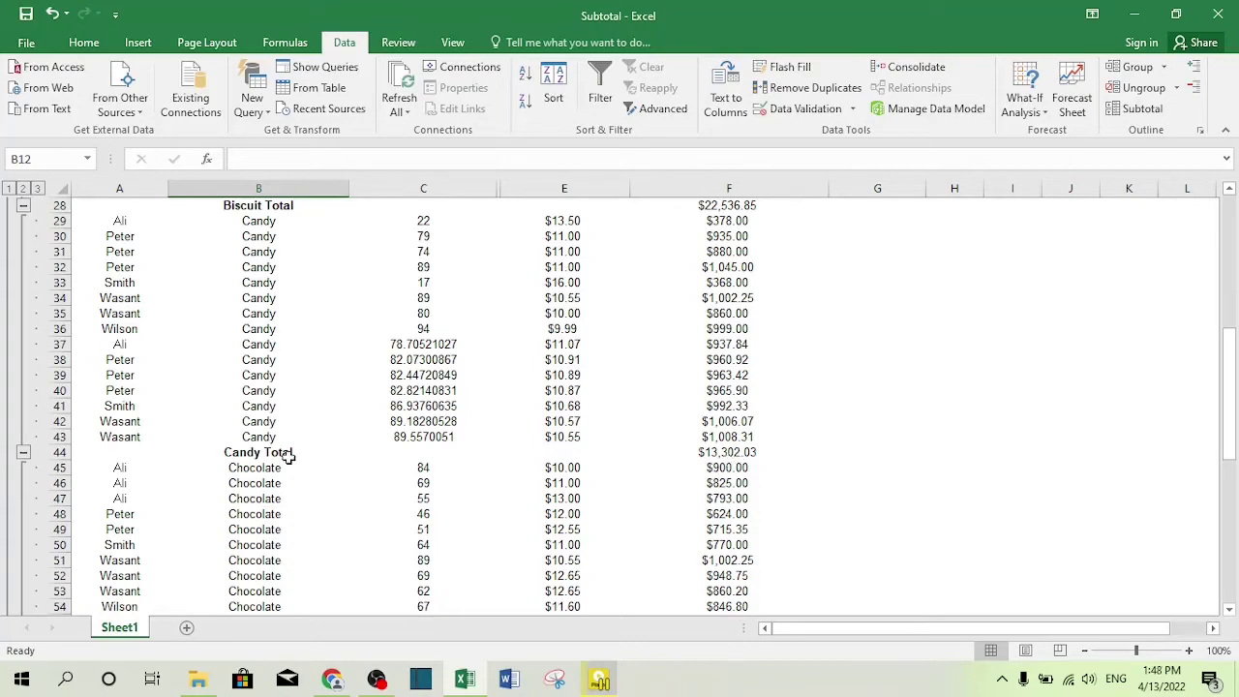
{"action": "scroll", "coordinate": [295, 472], "scroll_direction": "up", "scroll_amount": 8}
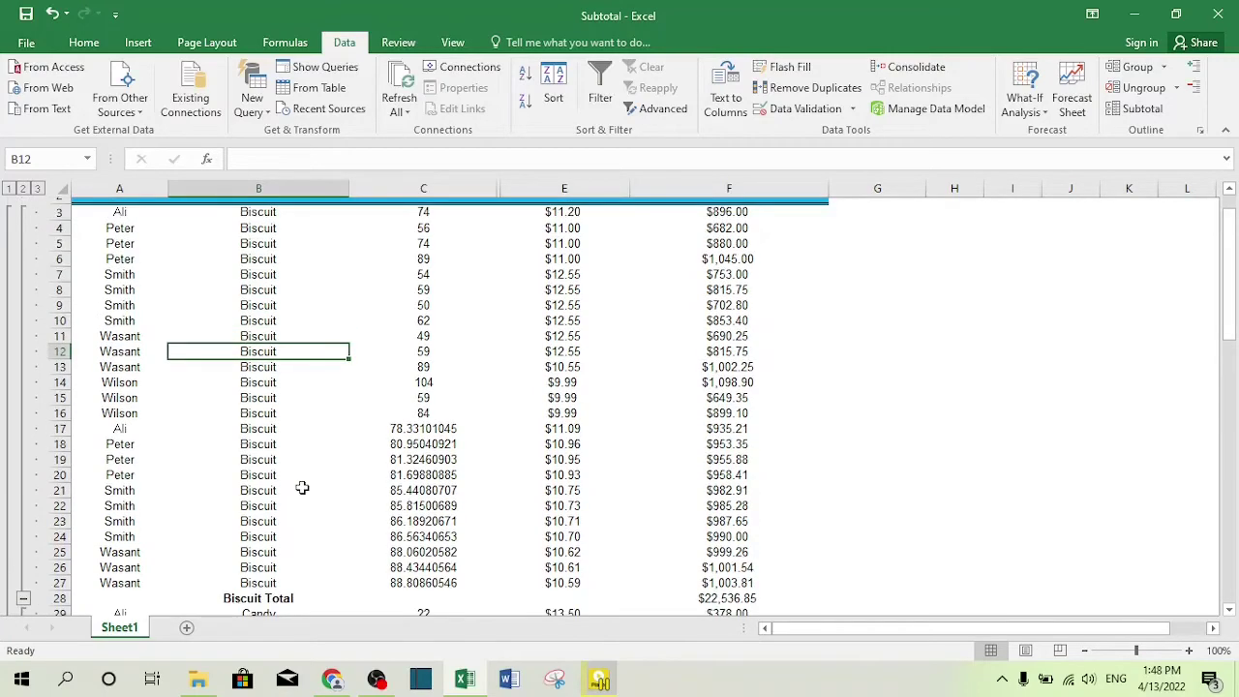
{"action": "scroll", "coordinate": [302, 488], "scroll_direction": "up", "scroll_amount": 2}
{"action": "left_click", "coordinate": [476, 495]}
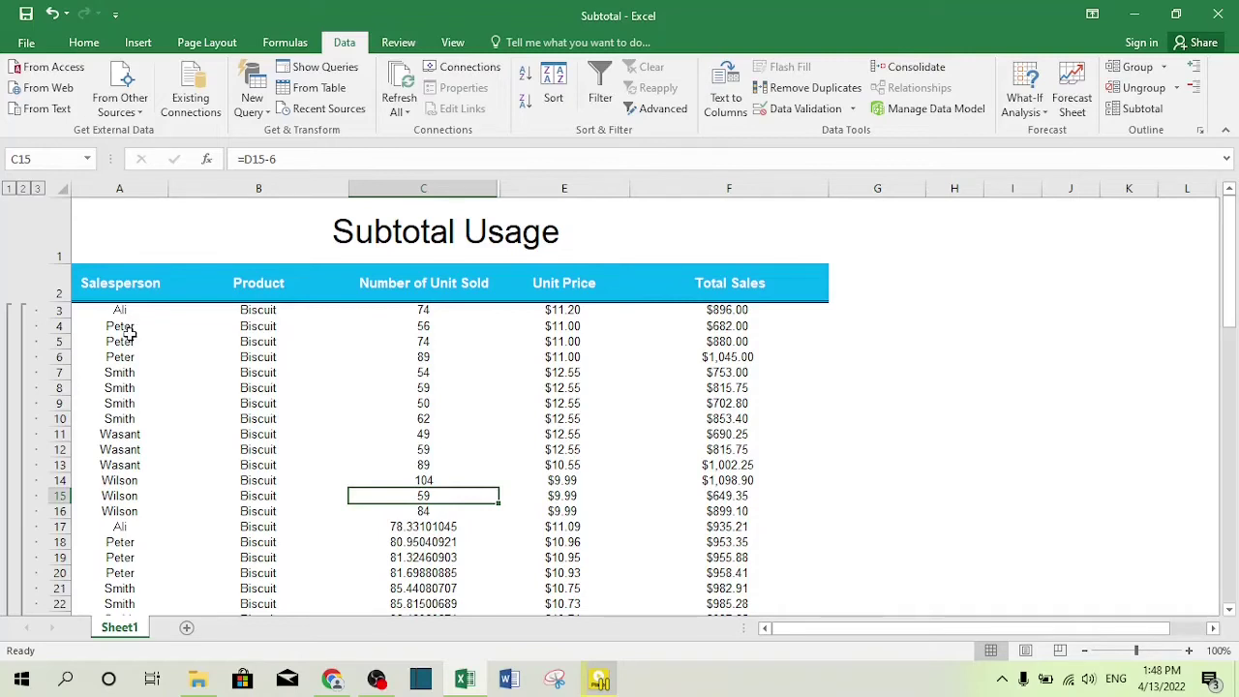
- Check cell C10's formula and remove the product subtotals, restoring the original table
{"action": "left_click", "coordinate": [370, 422]}
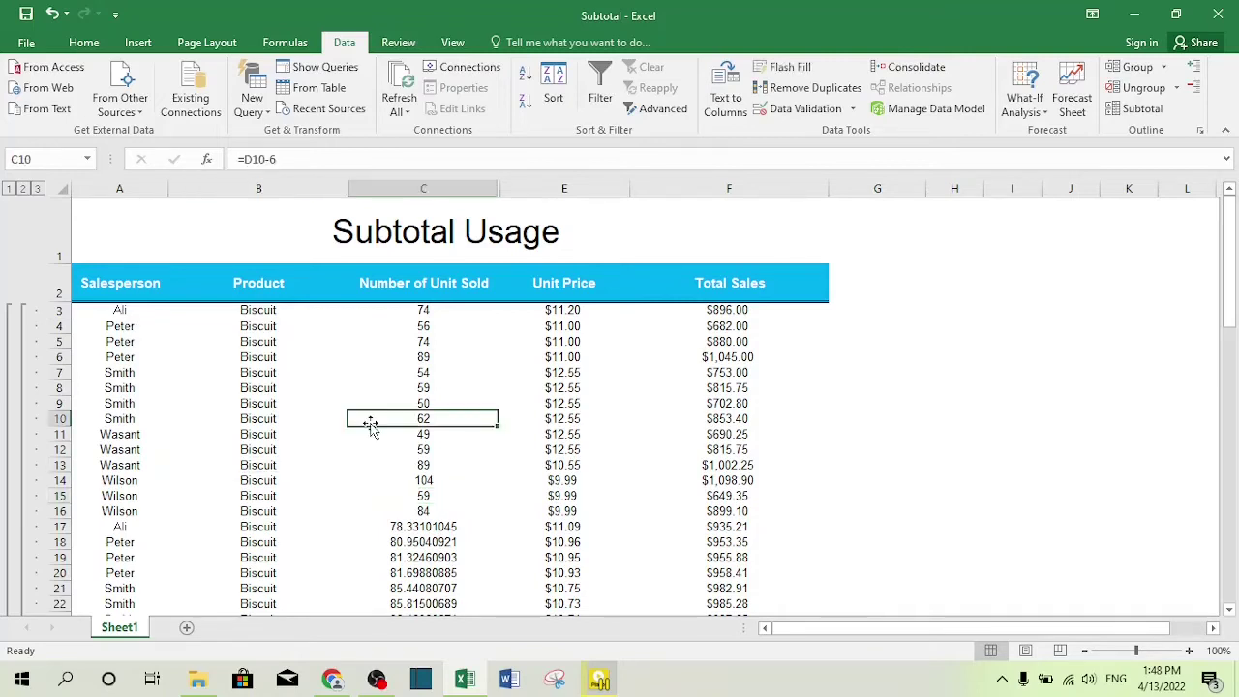
{"action": "key", "text": "alt+a"}
{"action": "key", "text": "b"}
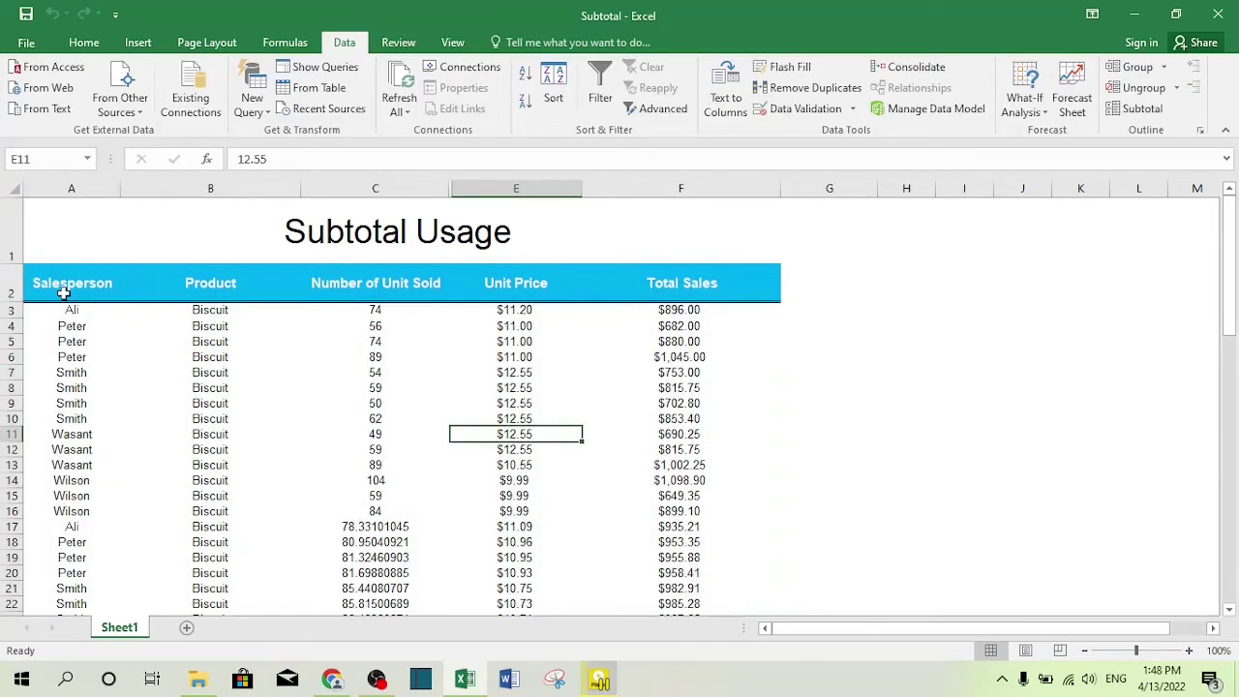
- Sort the table A to Z by Salesperson so Ali's rows come first
{"action": "left_click", "coordinate": [80, 355]}
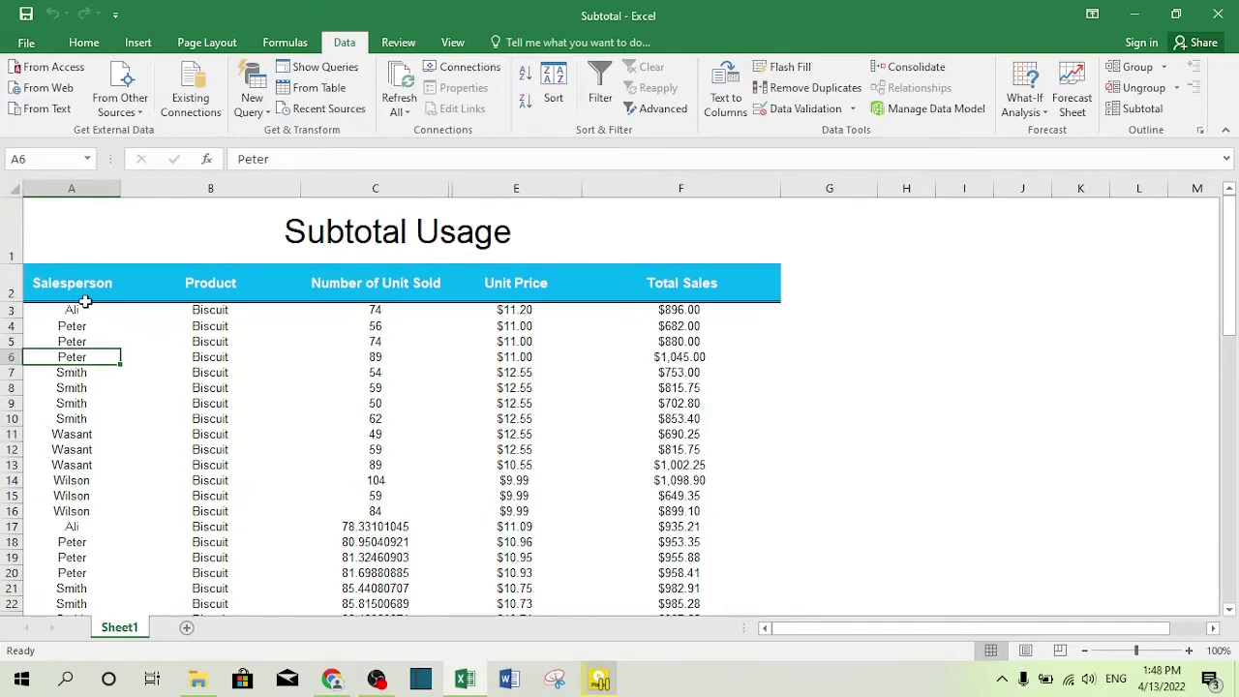
{"action": "left_click", "coordinate": [89, 44]}
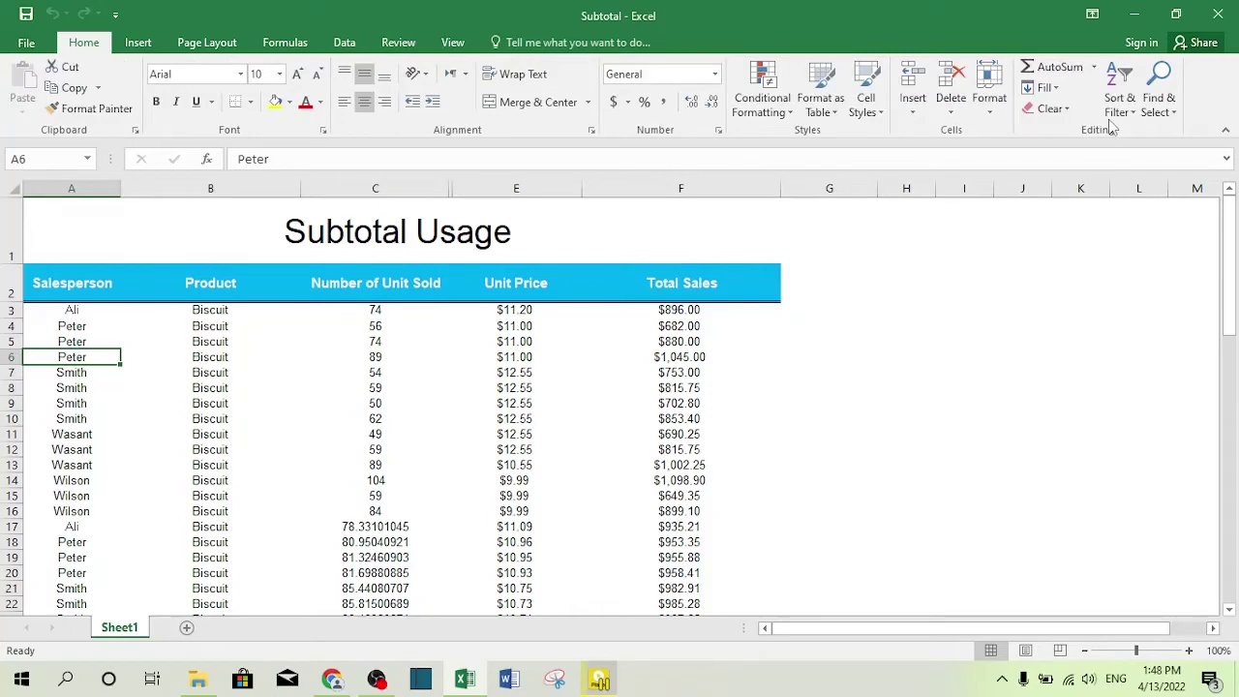
{"action": "left_click", "coordinate": [1119, 104]}
{"action": "left_click", "coordinate": [1136, 135]}
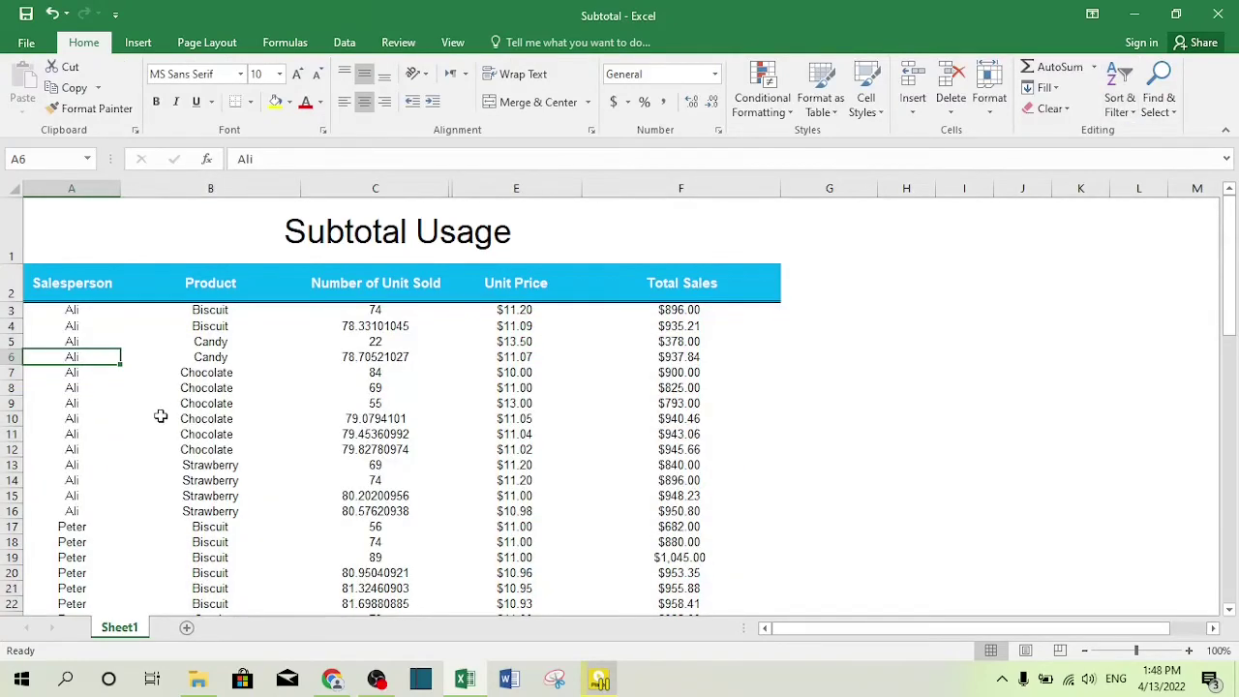
{"action": "left_click", "coordinate": [344, 43]}
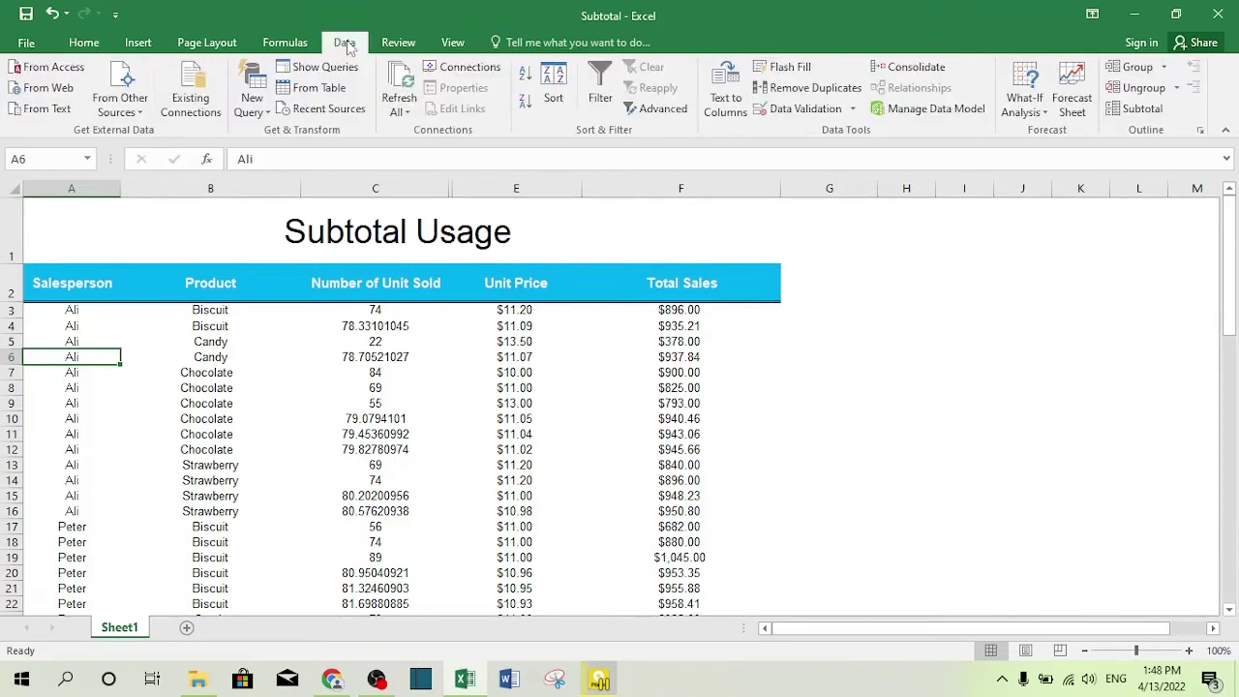
- Insert Salesperson-grouped Sum subtotals of Total Sales, giving an Ali Total of $12,129.26
{"action": "left_click", "coordinate": [1134, 109]}
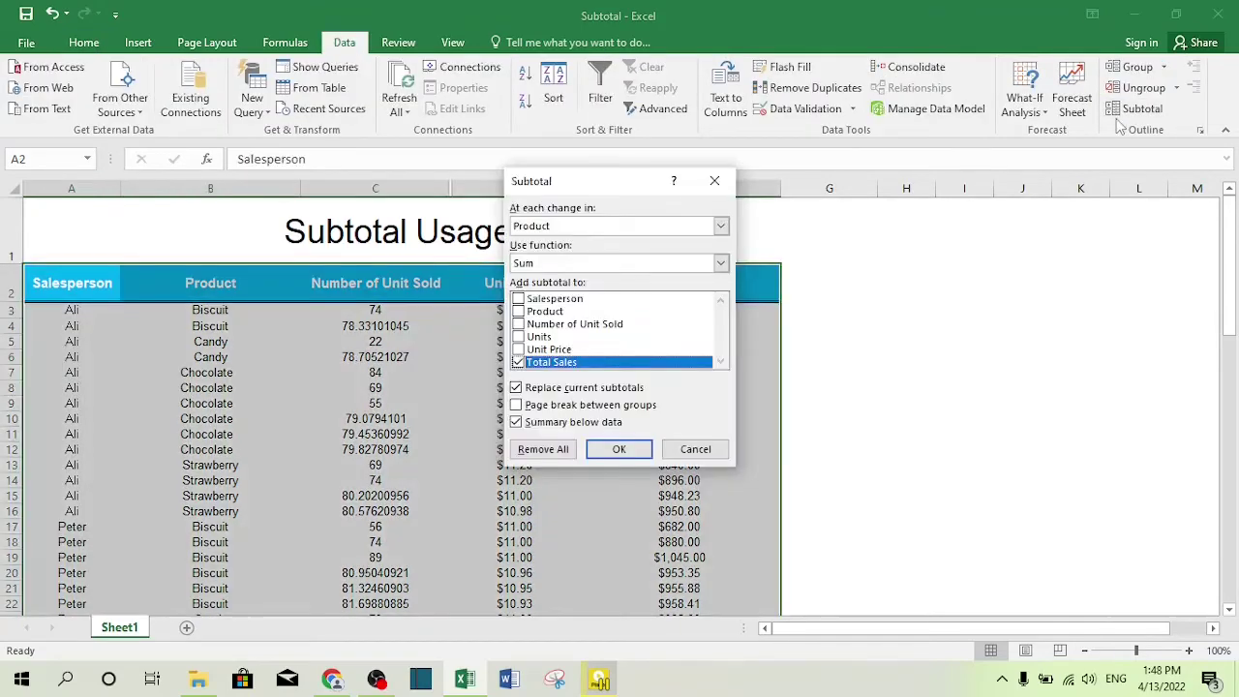
{"action": "left_click", "coordinate": [566, 226]}
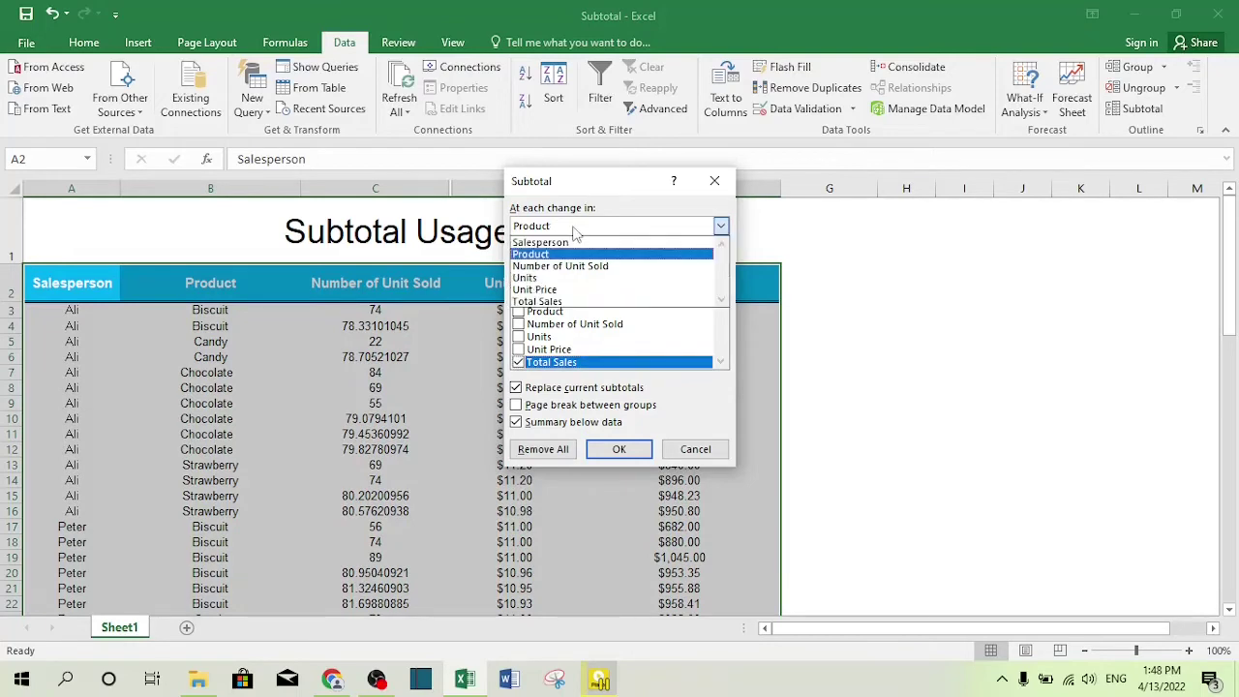
{"action": "left_click", "coordinate": [569, 242]}
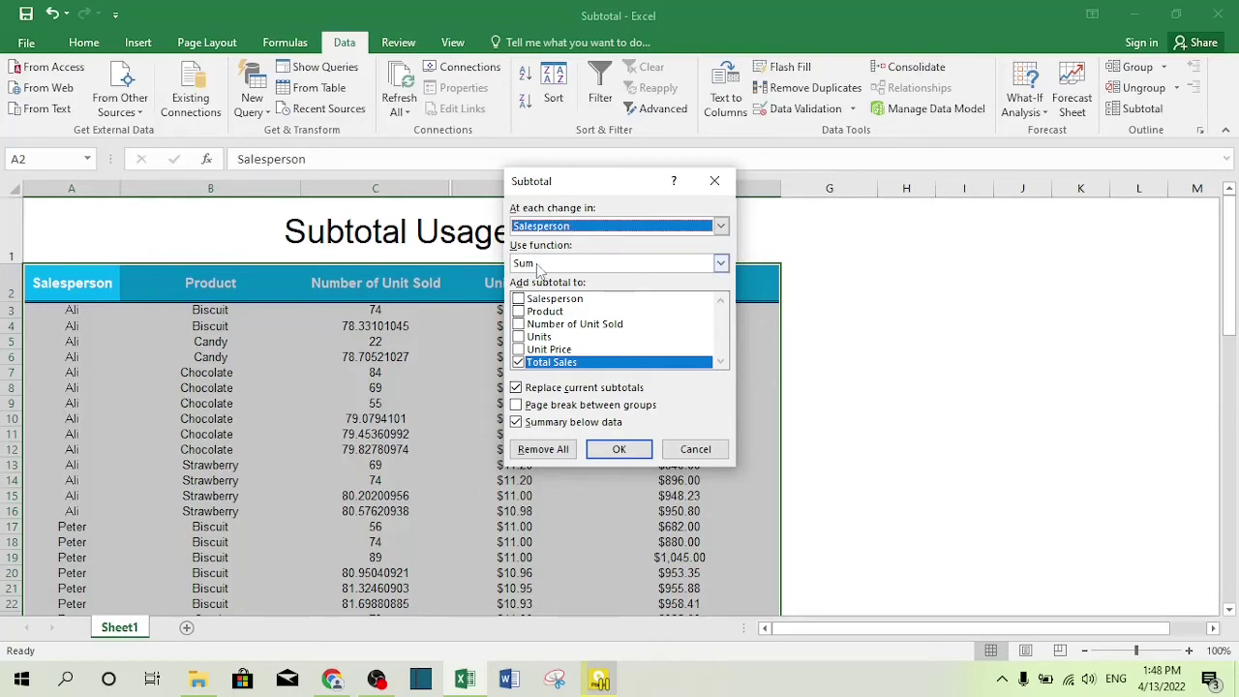
{"action": "left_click", "coordinate": [631, 449]}
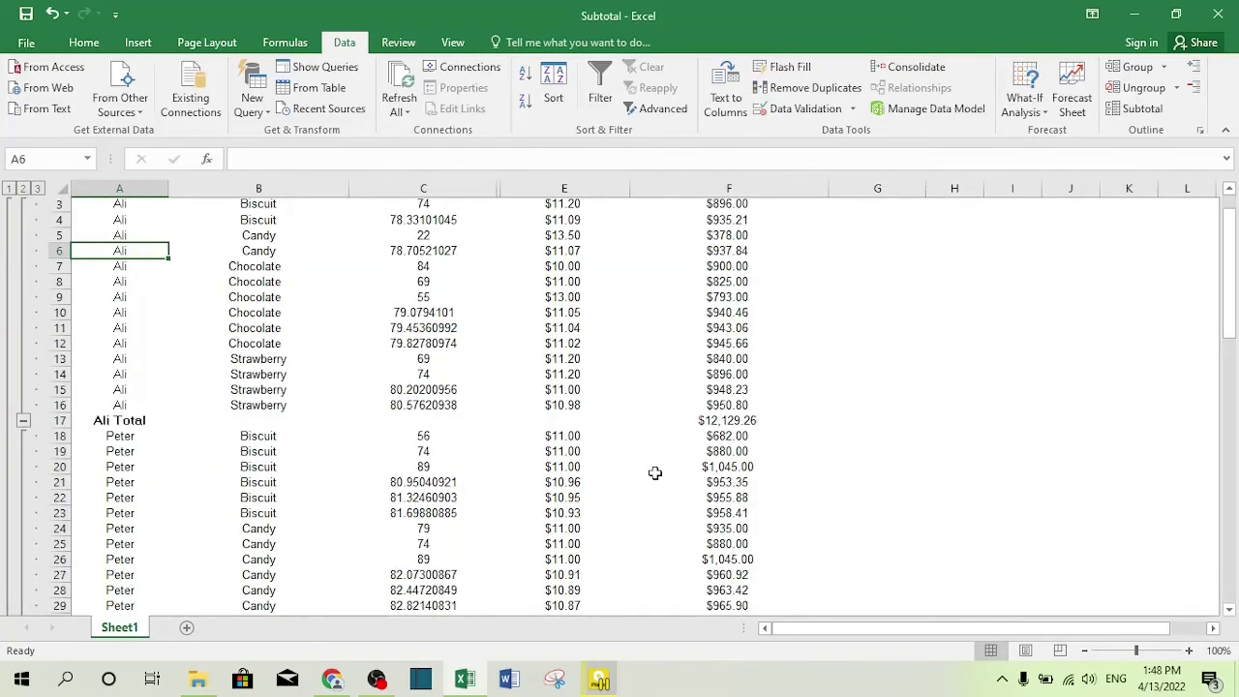
{"action": "scroll", "coordinate": [198, 398], "scroll_direction": "up", "scroll_amount": 1}
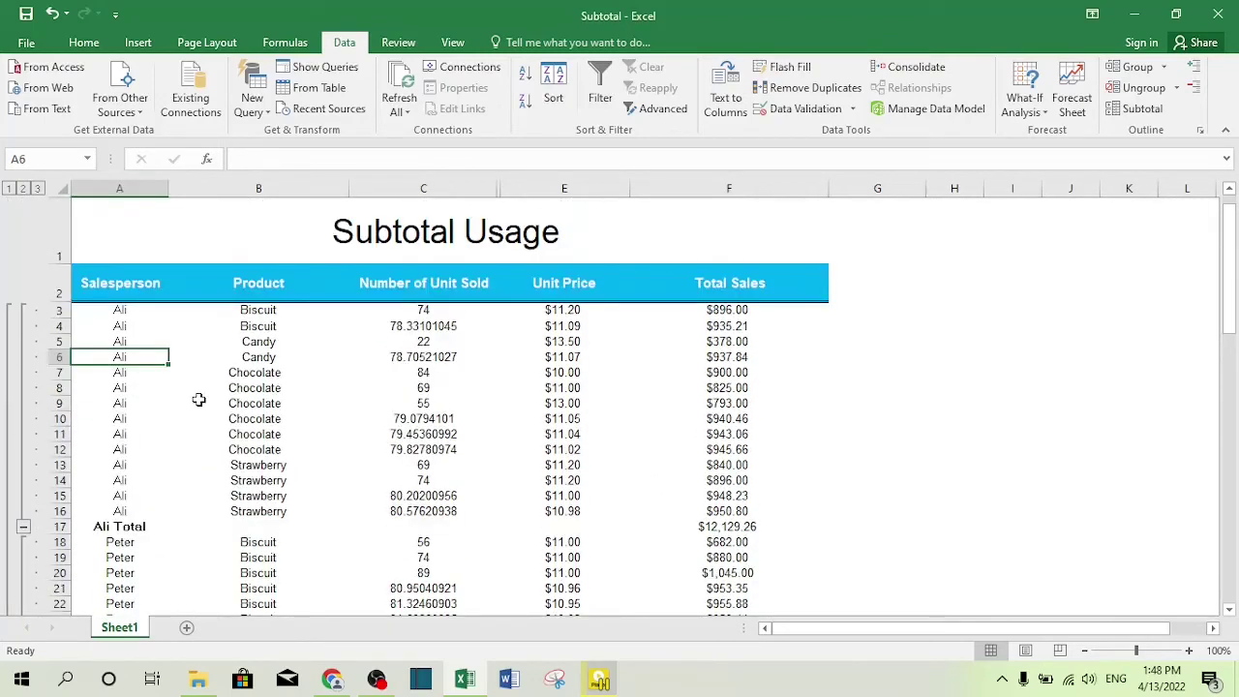
{"action": "left_click", "coordinate": [125, 310]}
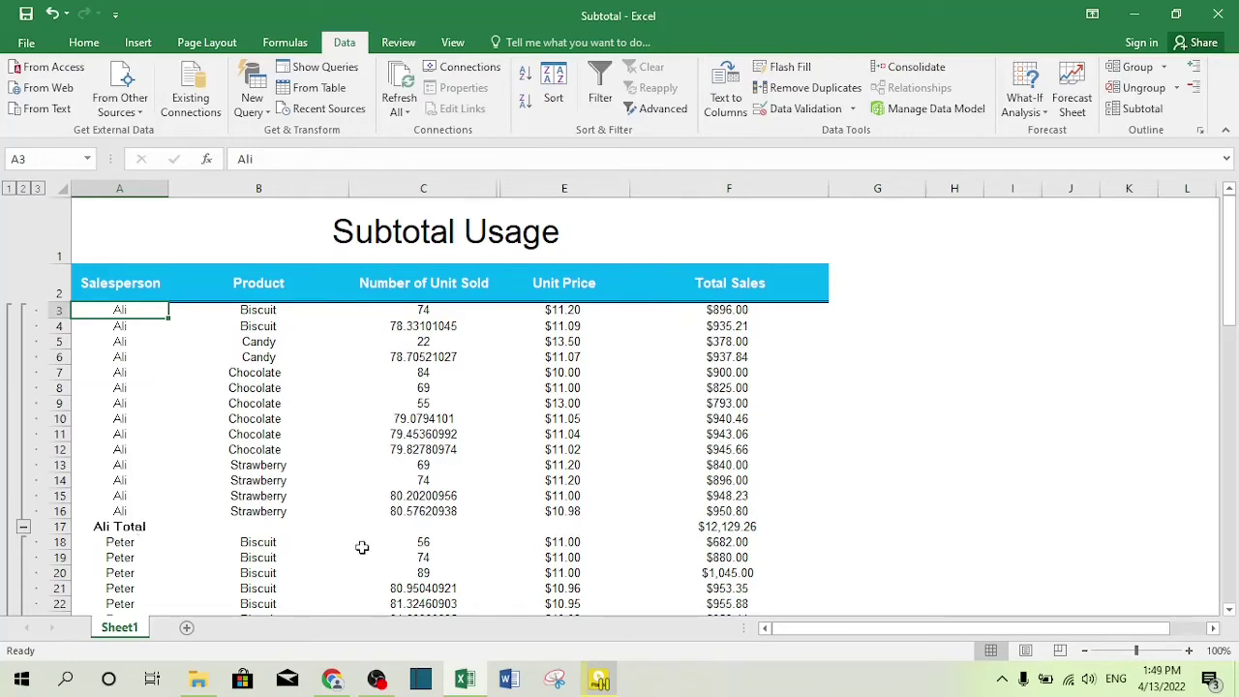
{"action": "left_click", "coordinate": [733, 528]}
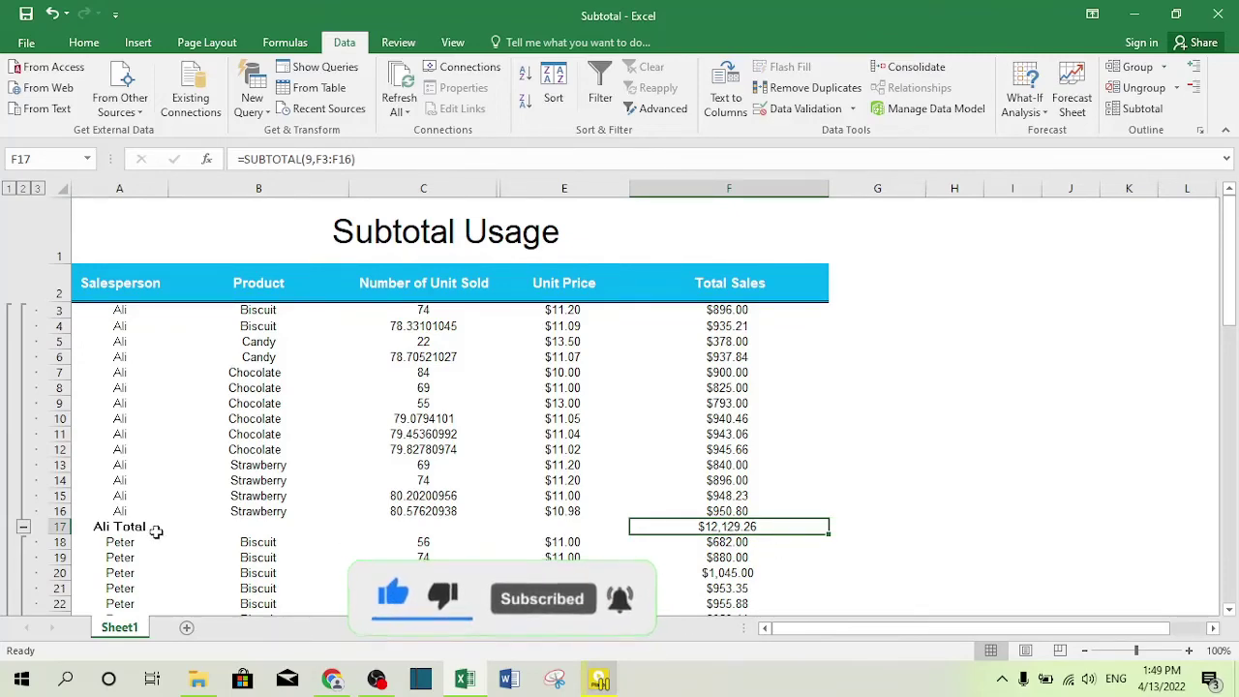
{"action": "scroll", "coordinate": [237, 542], "scroll_direction": "down", "scroll_amount": 6}
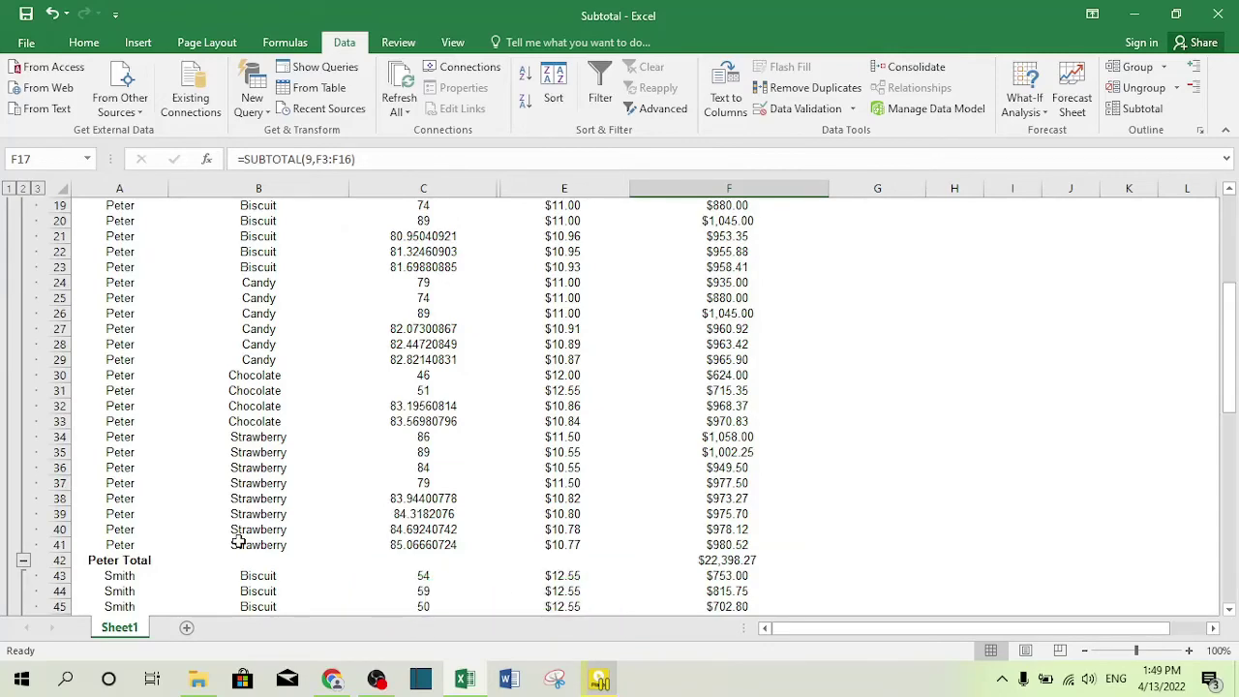
{"action": "scroll", "coordinate": [237, 542], "scroll_direction": "down", "scroll_amount": 6}
{"action": "scroll", "coordinate": [209, 498], "scroll_direction": "up", "scroll_amount": 2}
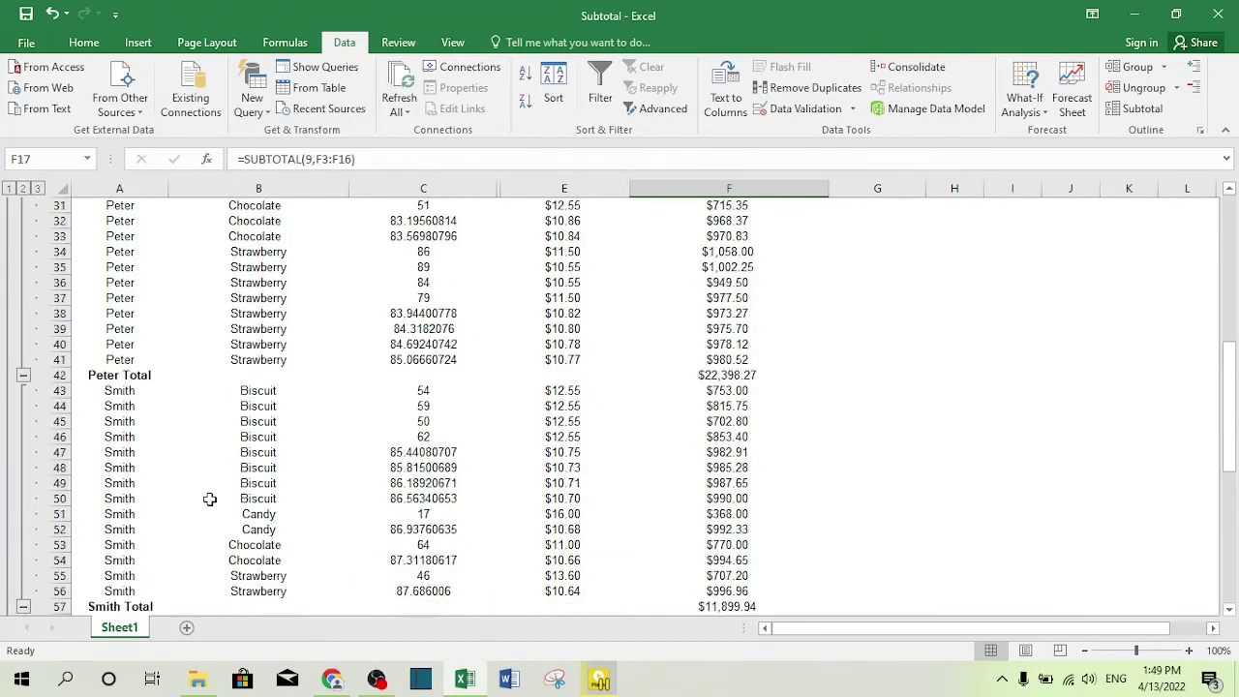
{"action": "scroll", "coordinate": [47, 356], "scroll_direction": "up", "scroll_amount": 10}
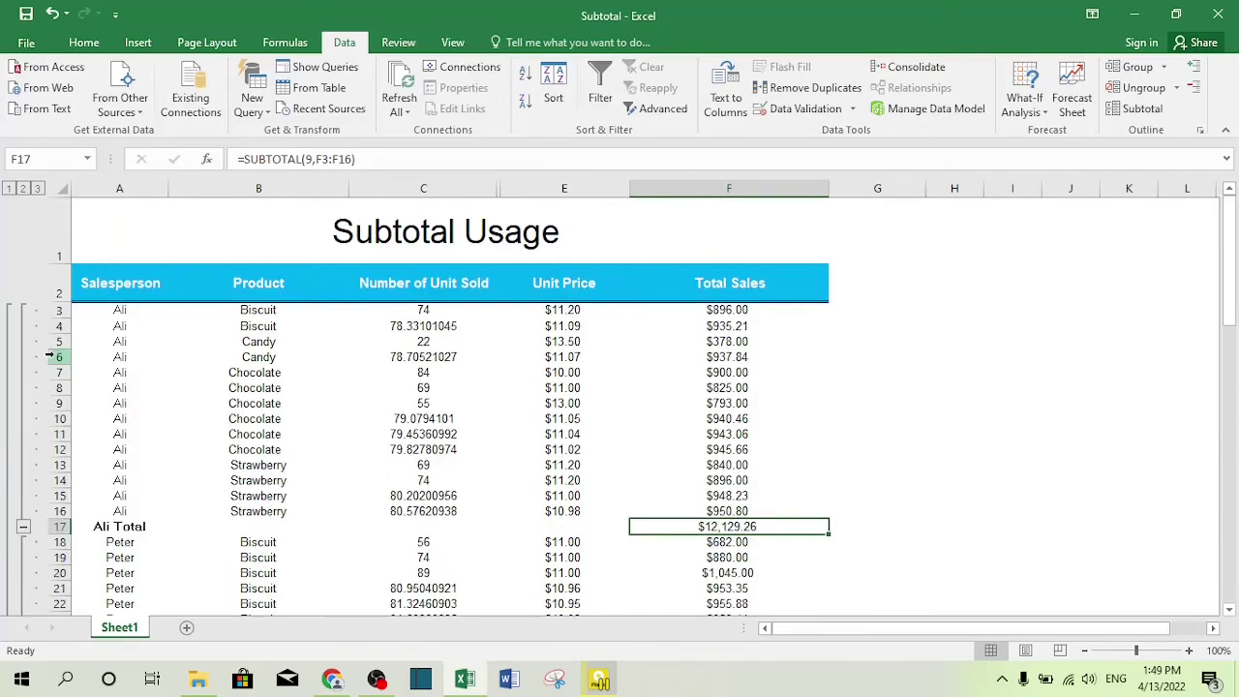
{"action": "left_click", "coordinate": [9, 189]}
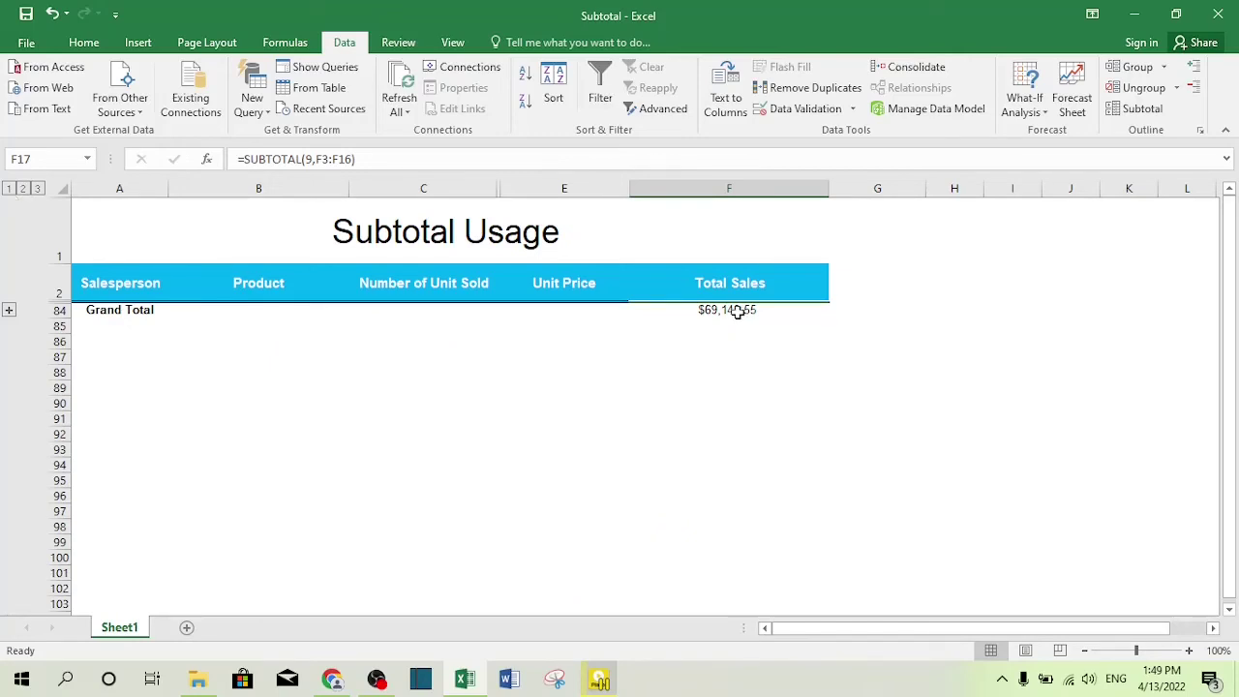
{"action": "left_click", "coordinate": [23, 189]}
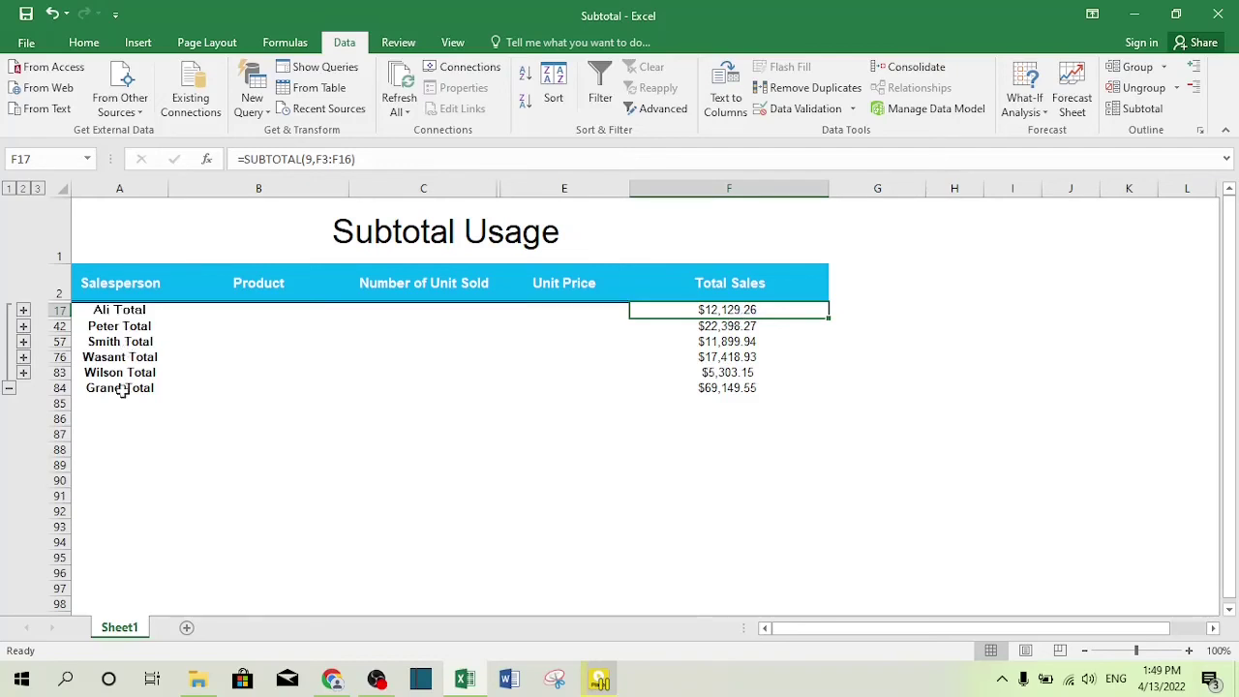
{"action": "left_click_drag", "start_coordinate": [121, 389], "coordinate": [734, 387]}
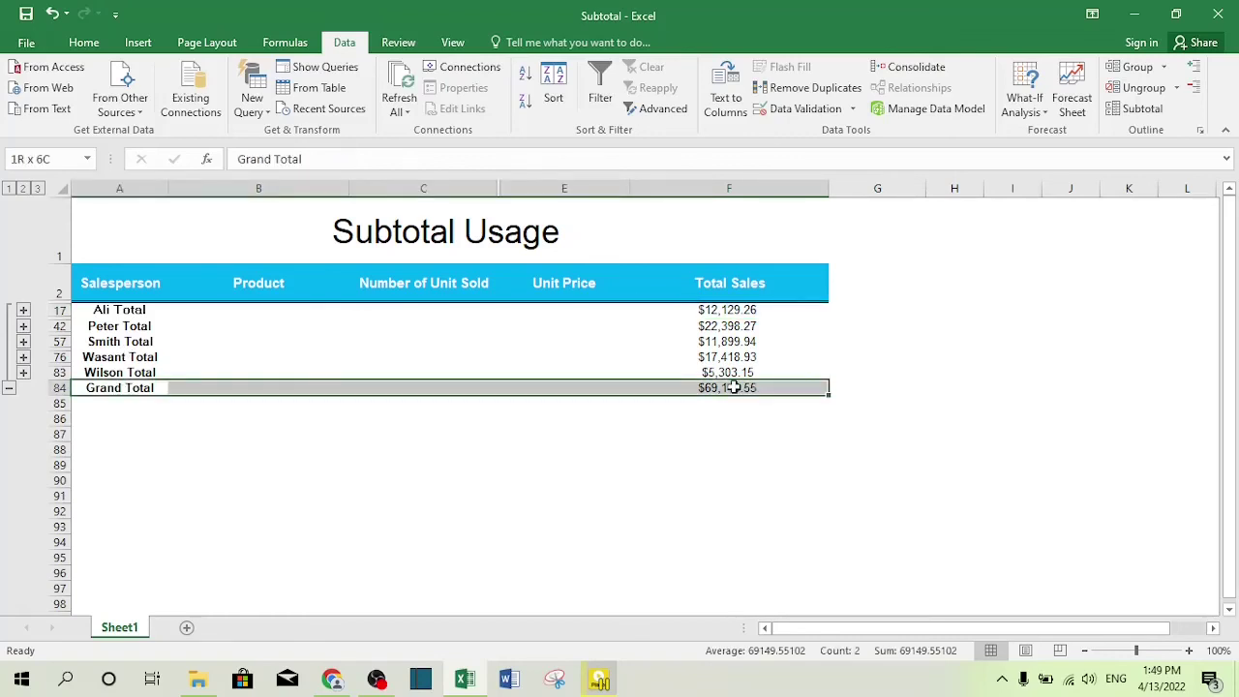
{"action": "left_click", "coordinate": [37, 189]}
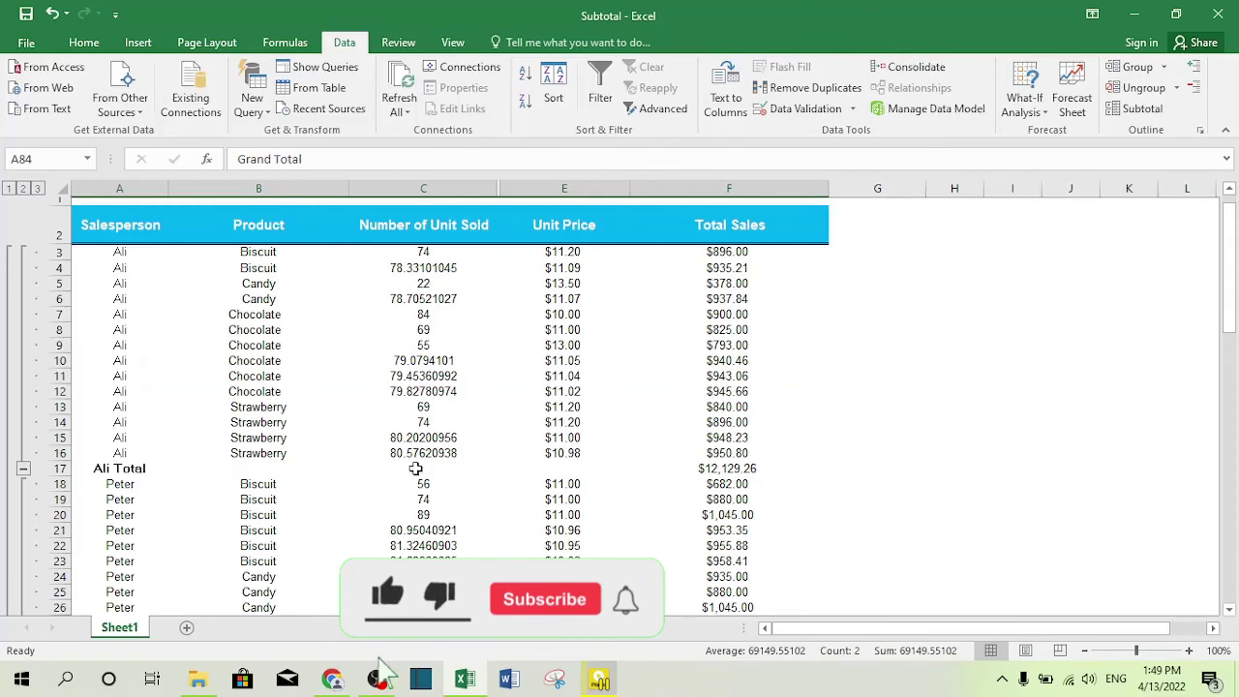
{"action": "scroll", "coordinate": [211, 329], "scroll_direction": "up", "scroll_amount": 1}
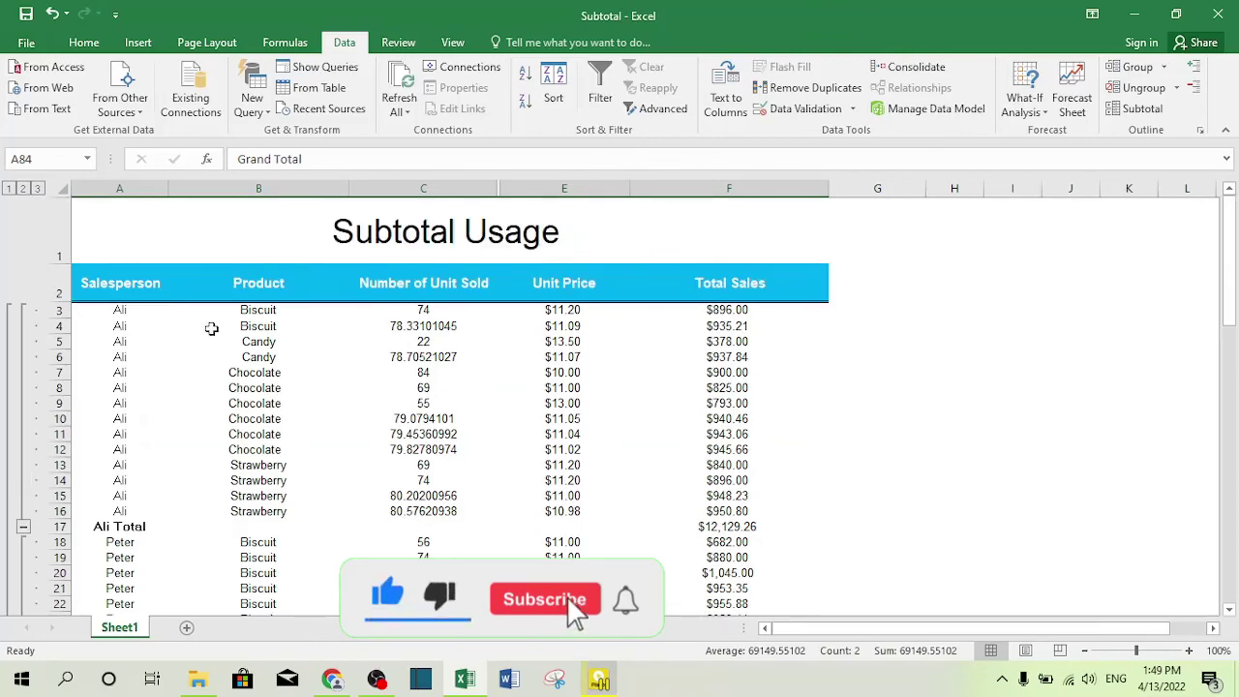